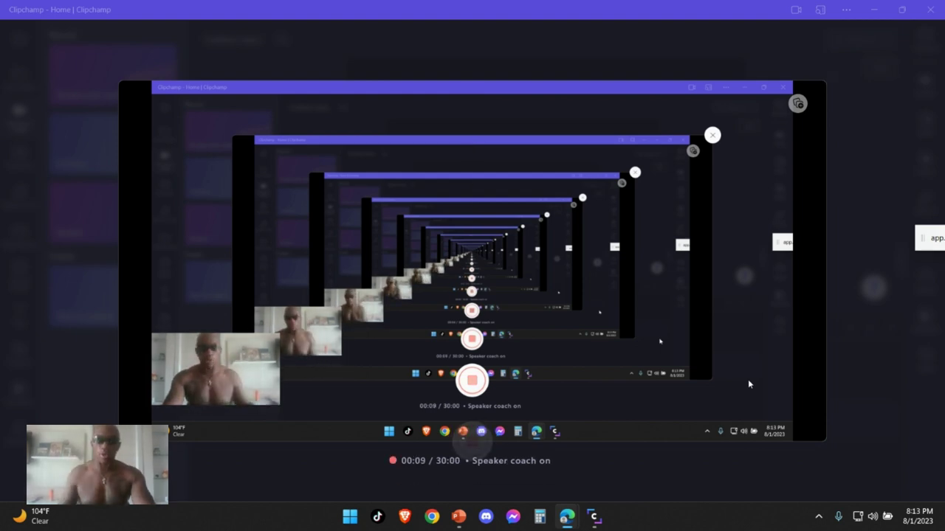
# Step: Switch from the Clipchamp recorder to the PowerPoint slide with the question-mark placeholder text
pyautogui.hotkey('alt', 'Tab')
pyautogui.hotkey('alt', 'Tab')
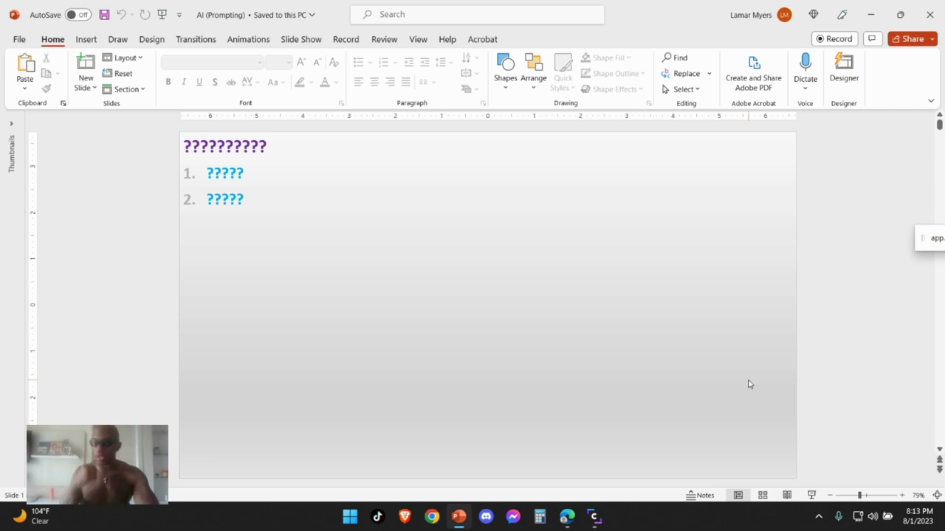
# Step: Replace the placeholder text with the opening 'can you create a blog on how microwaves'
pyautogui.click(226, 177)
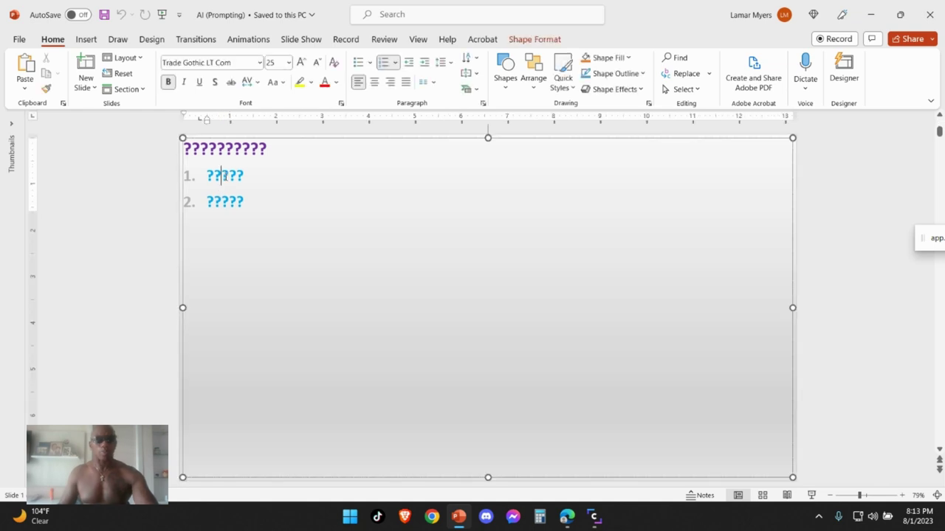
pyautogui.hotkey('ctrl', 'a')
pyautogui.write('C')
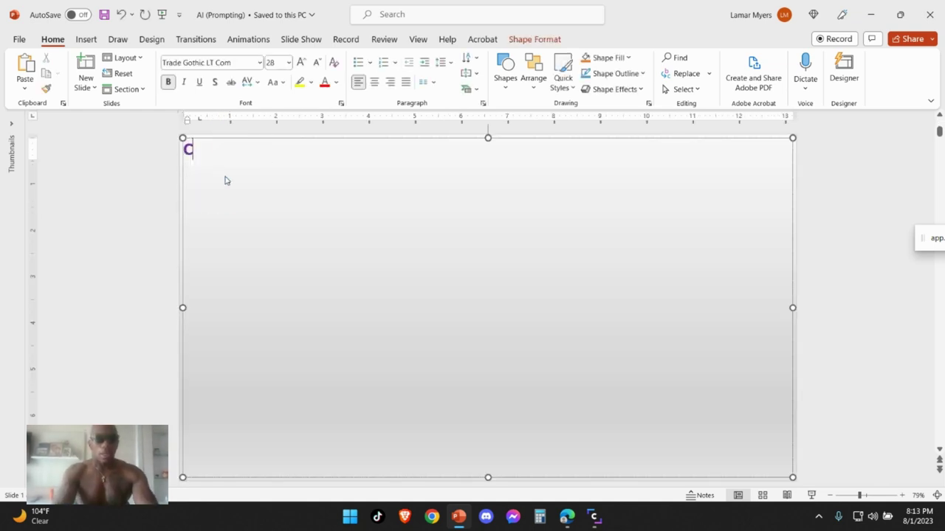
pyautogui.write('A')
pyautogui.press('BackSpace')
pyautogui.press('BackSpace')
pyautogui.write('CAN')
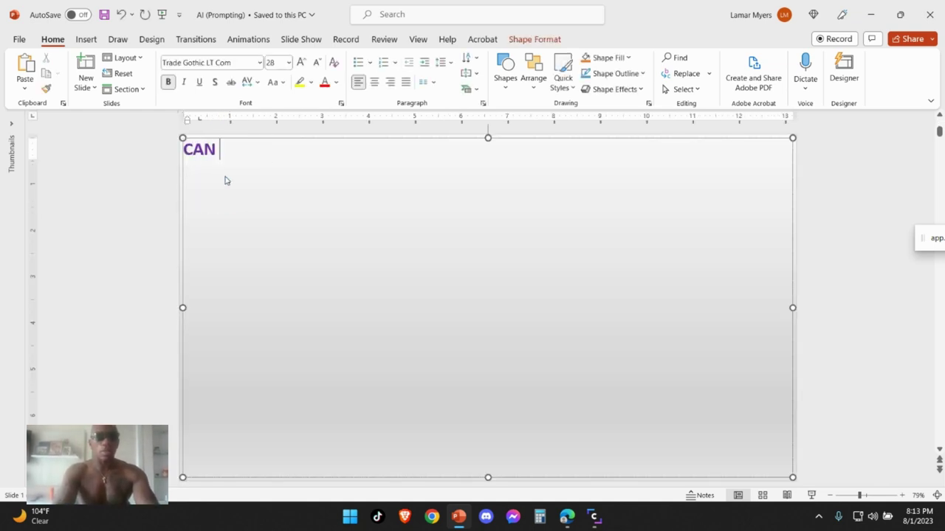
pyautogui.press('BackSpace')
pyautogui.press('BackSpace')
pyautogui.write('can')
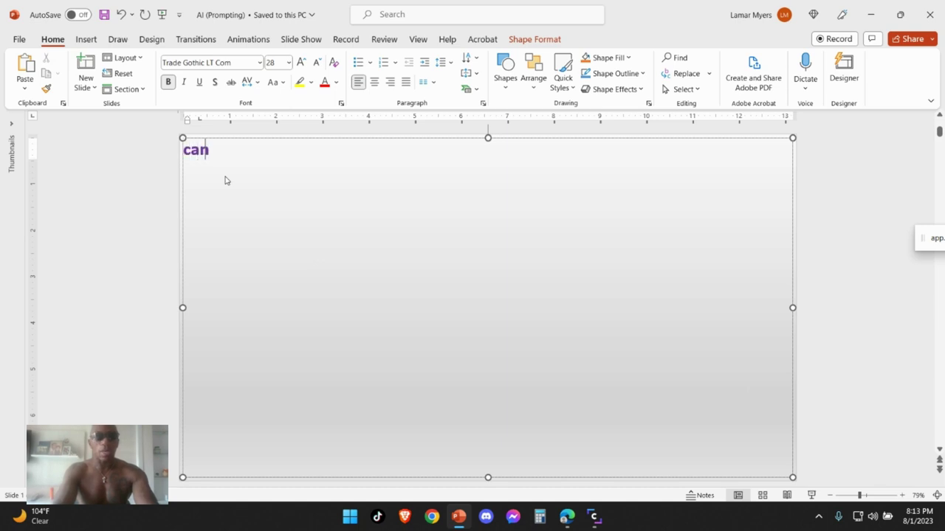
pyautogui.write(' you')
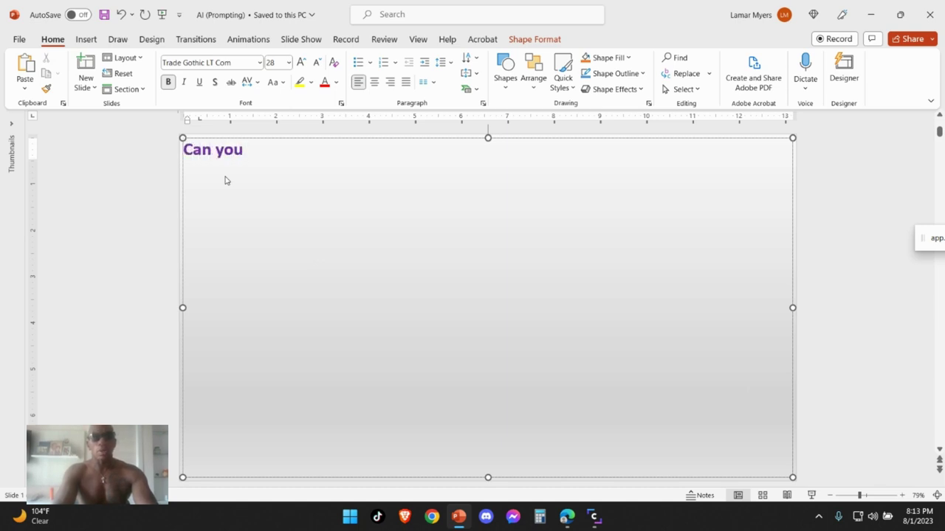
pyautogui.write(' create ')
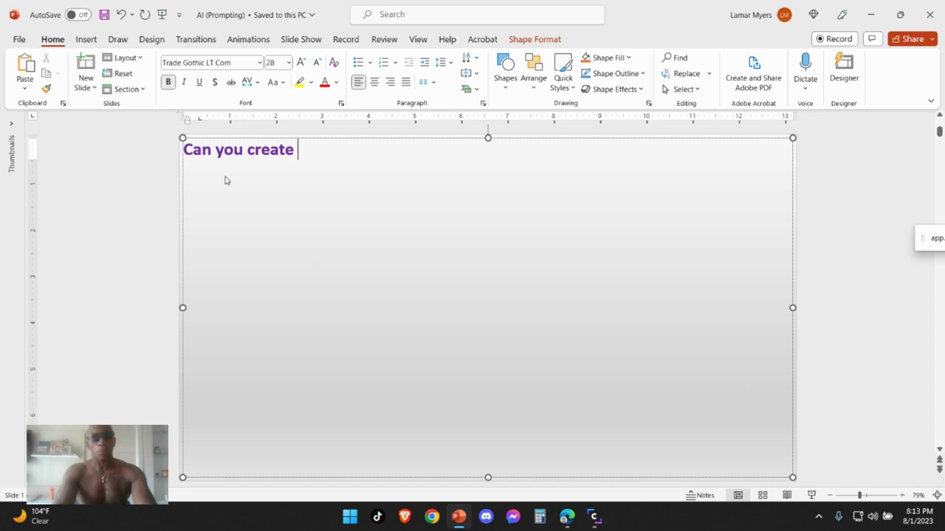
pyautogui.write('a blog')
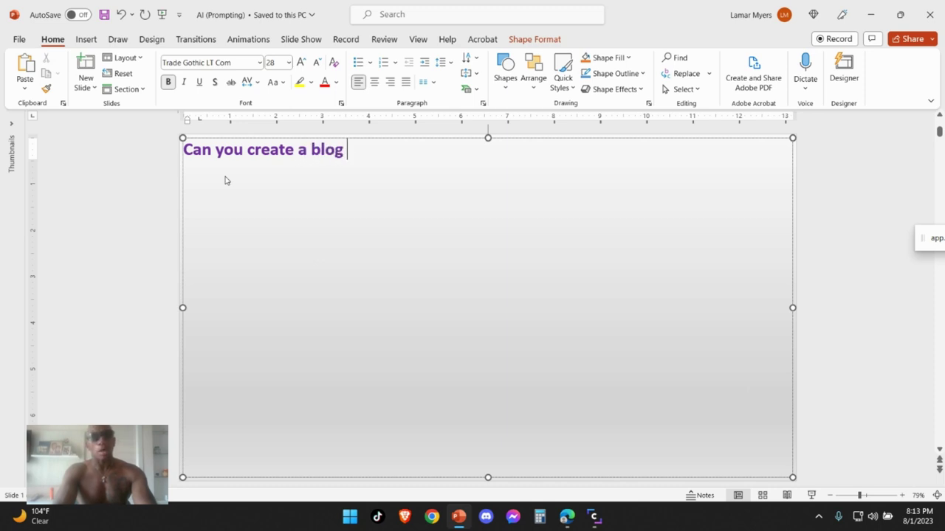
pyautogui.write(' on h')
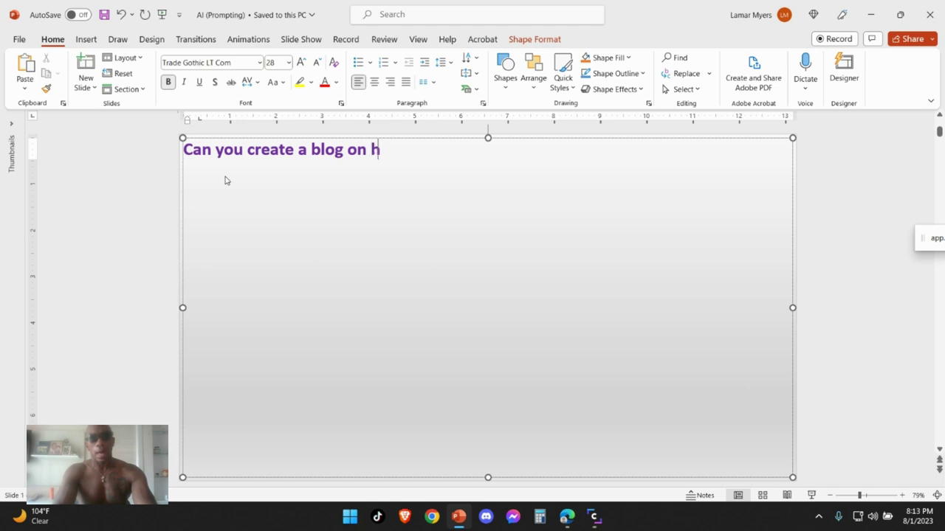
pyautogui.write('ow microv')
# Step: Continue the prompt with 'were invented and how they have evolved over the years'
pyautogui.press('BackSpace')
pyautogui.write('wa')
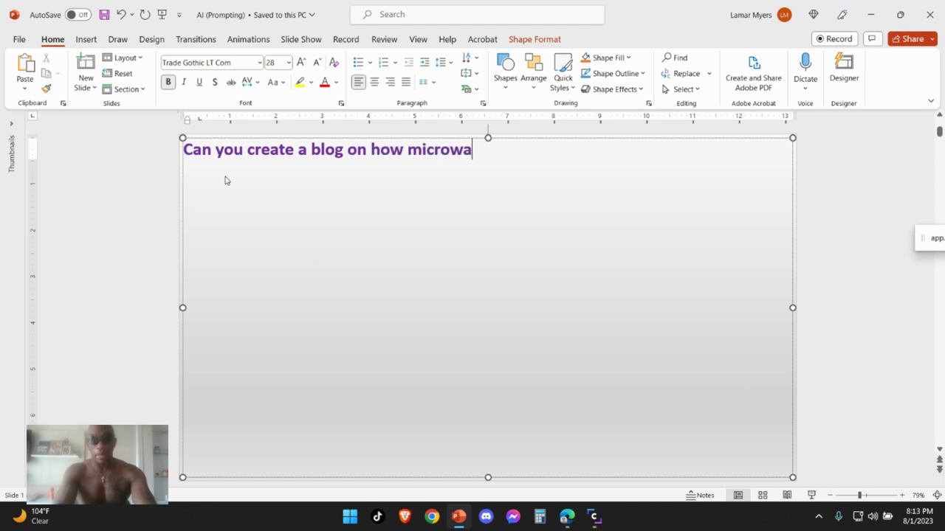
pyautogui.write('ves wer')
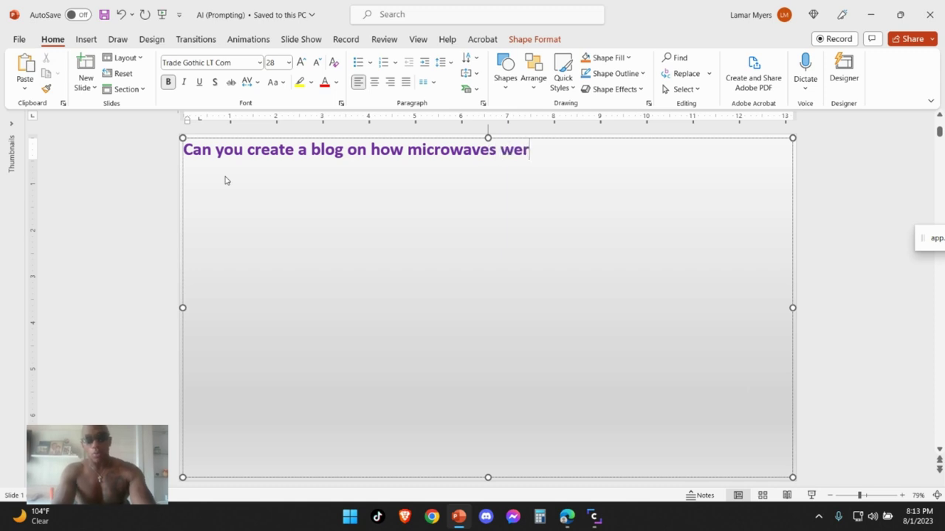
pyautogui.write('e invented')
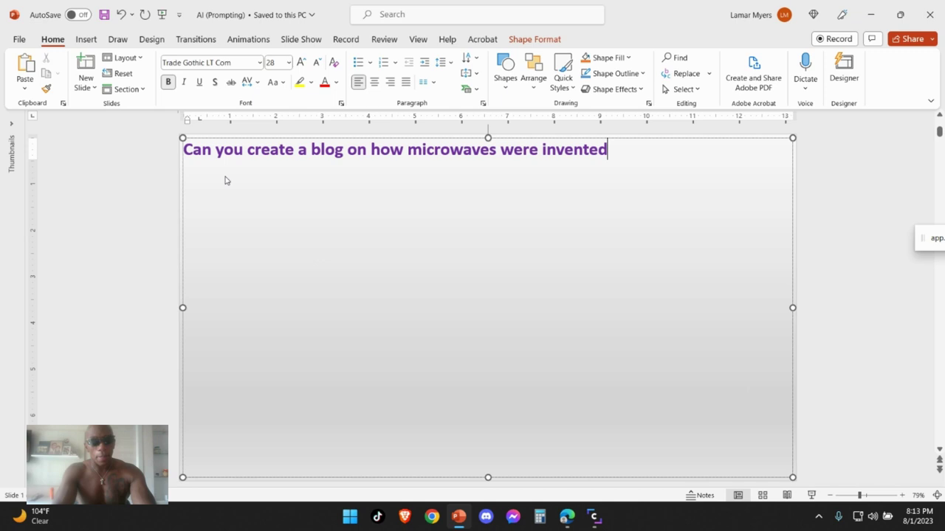
pyautogui.write(' and h')
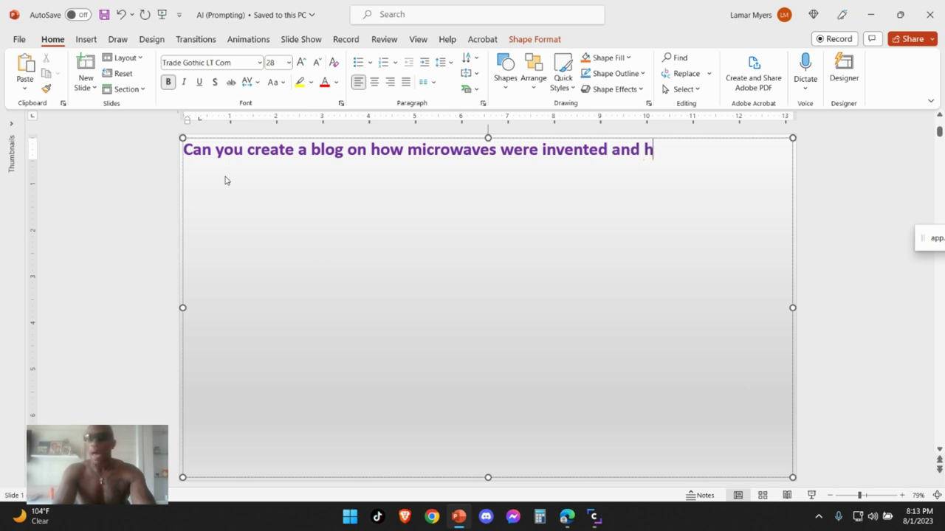
pyautogui.write('ow they h')
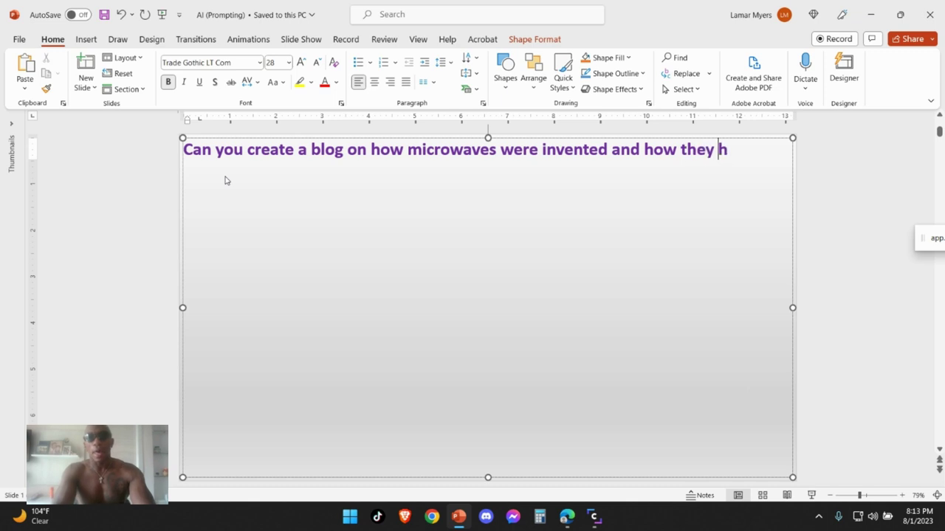
pyautogui.write('ave evovle')
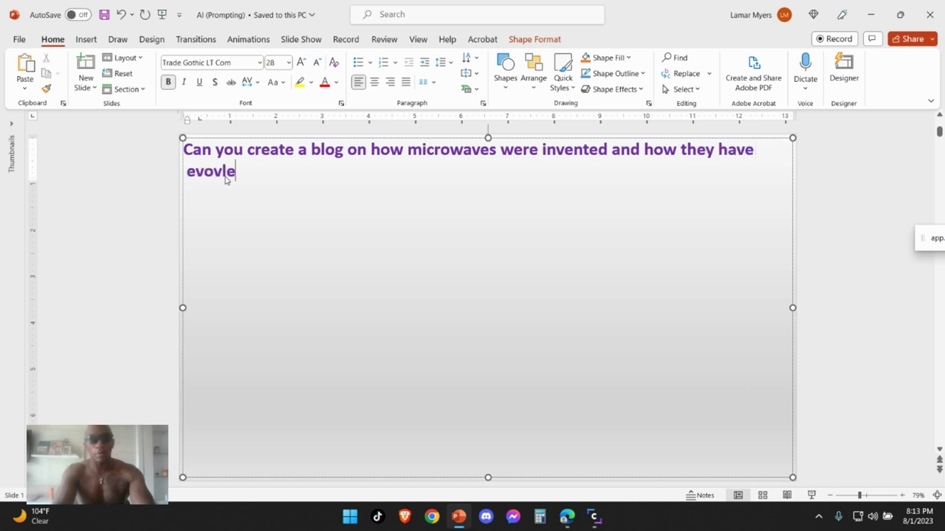
pyautogui.press('BackSpace')
pyautogui.press('BackSpace')
pyautogui.press('BackSpace')
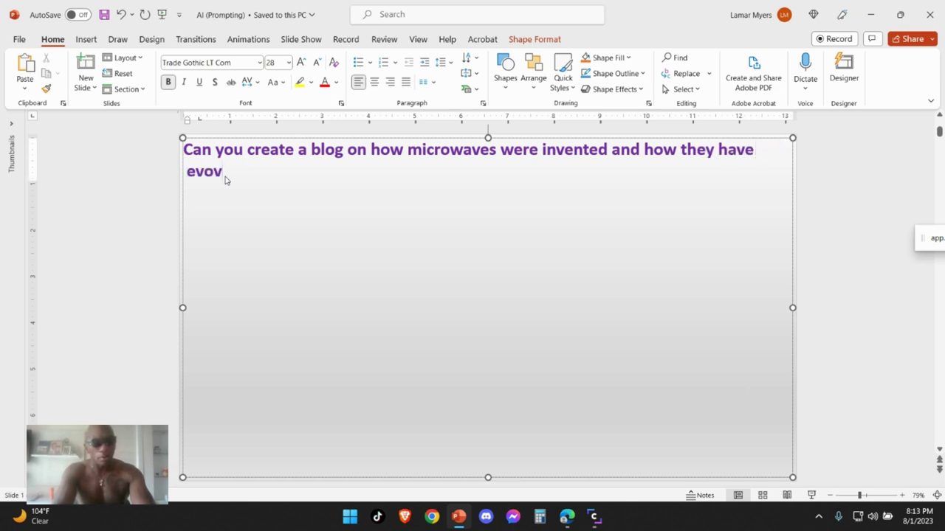
pyautogui.press('BackSpace')
pyautogui.write('l')
pyautogui.press('BackSpace')
pyautogui.write('ve')
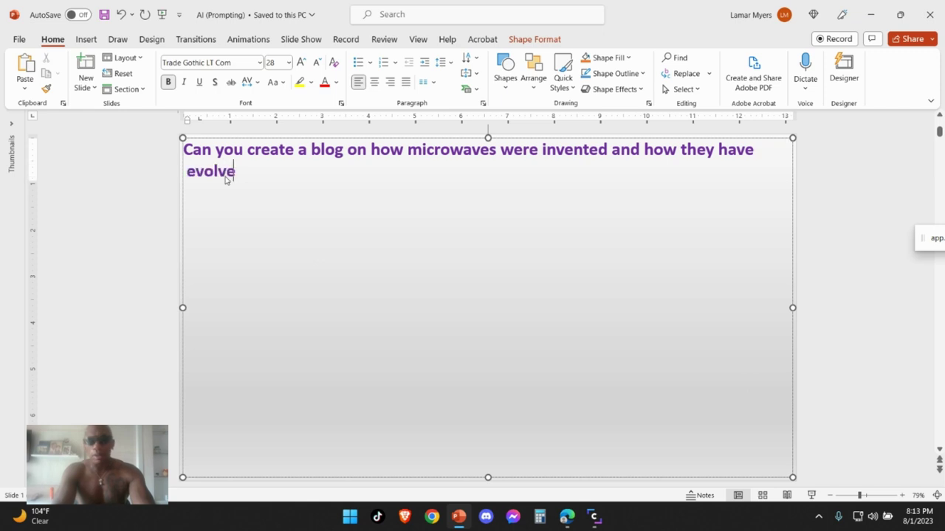
pyautogui.write('d over the ')
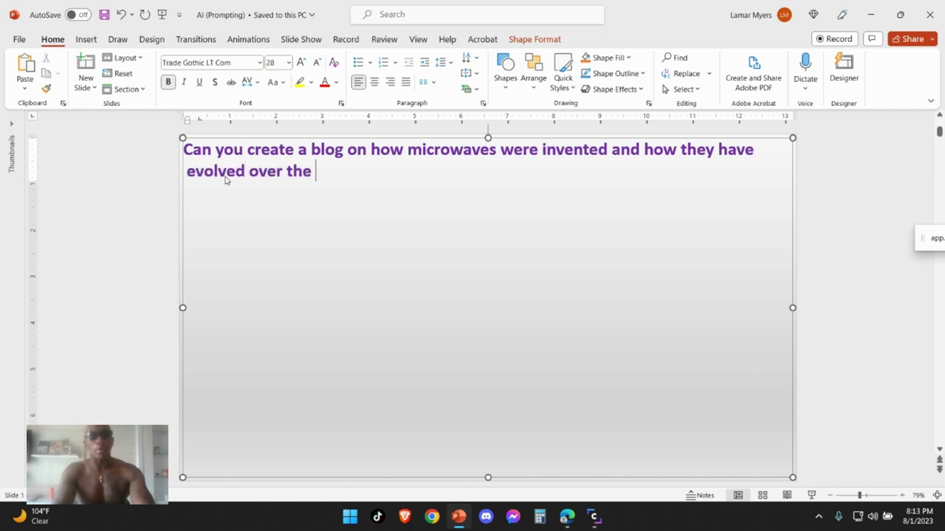
pyautogui.write('ye')
pyautogui.write('ars na')
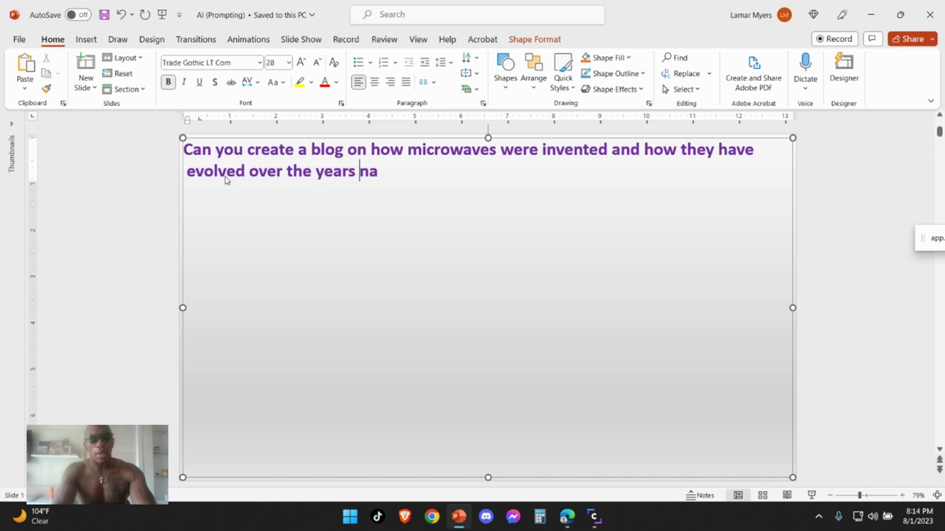
# Step: Ask for the microwave's detailed design, its power, and why foil or metal objects burn
pyautogui.press('BackSpace')
pyautogui.press('BackSpace')
pyautogui.write('and cna')
pyautogui.press('BackSpace')
pyautogui.press('BackSpace')
pyautogui.write('an ')
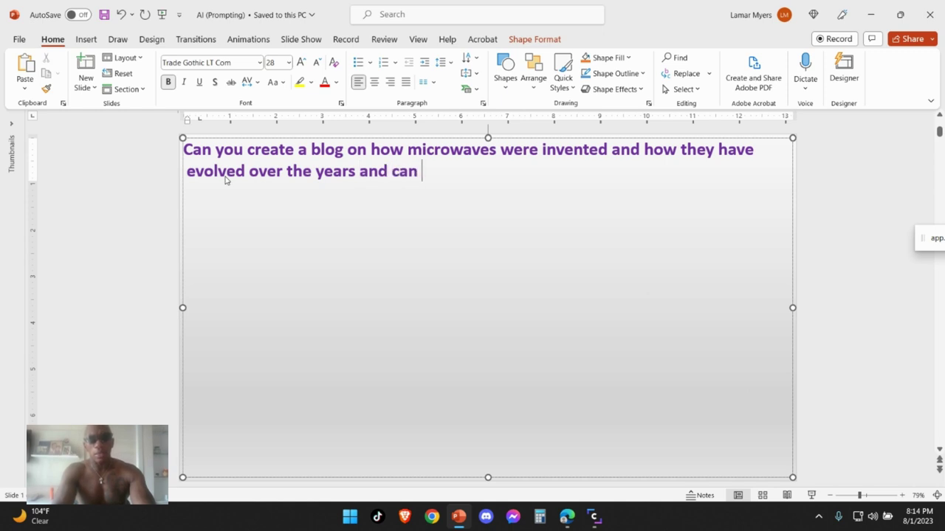
pyautogui.write('you descri')
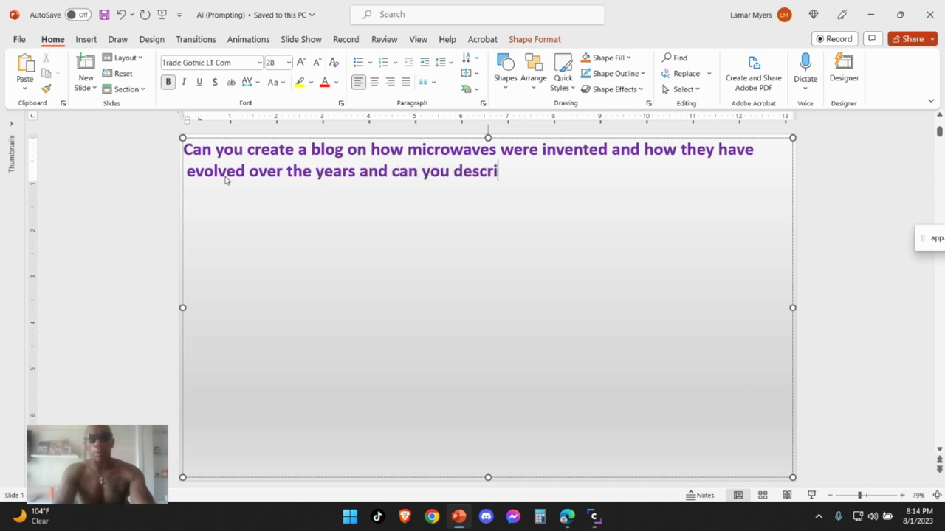
pyautogui.write('be')
pyautogui.write(' in detai')
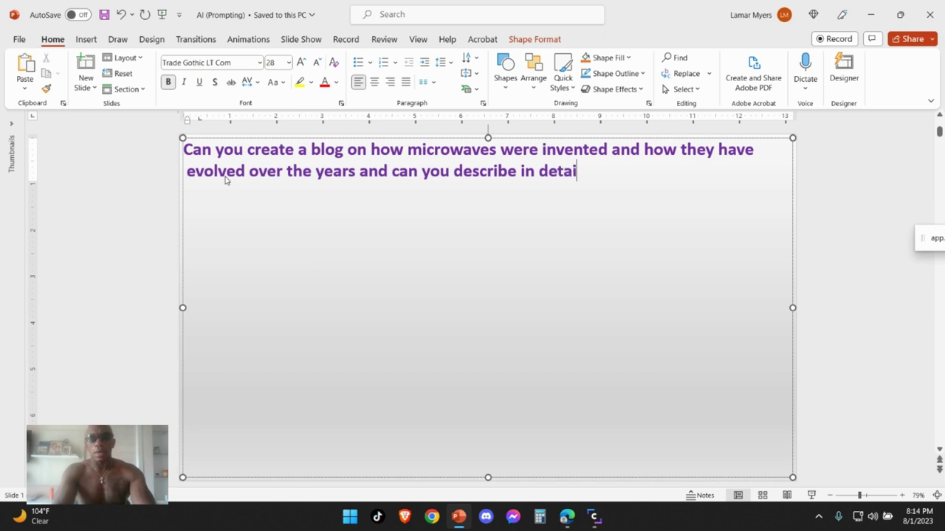
pyautogui.write('l a design o')
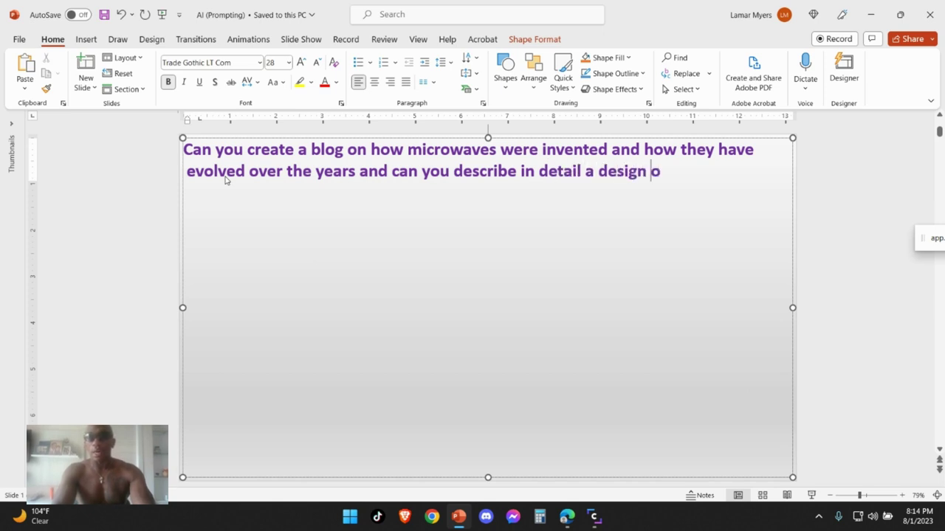
pyautogui.write('f a micro')
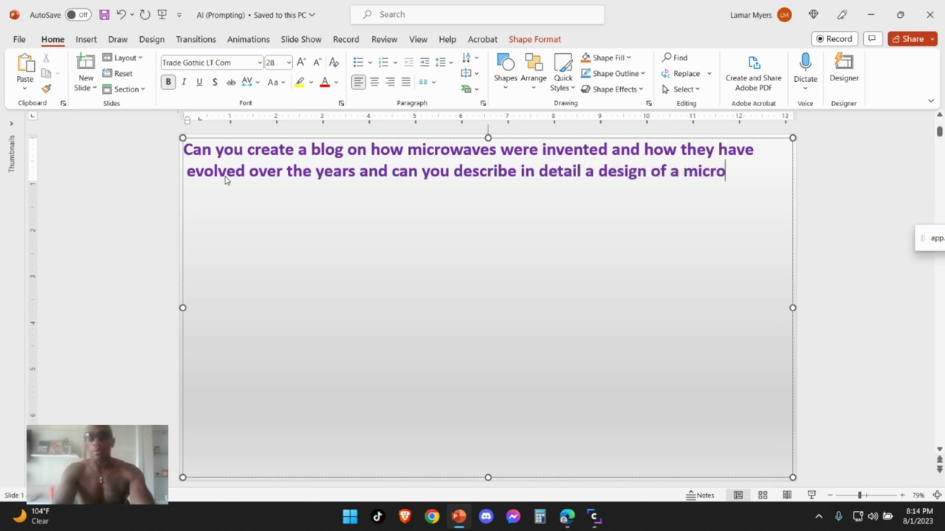
pyautogui.write('wa')
pyautogui.write('ve w')
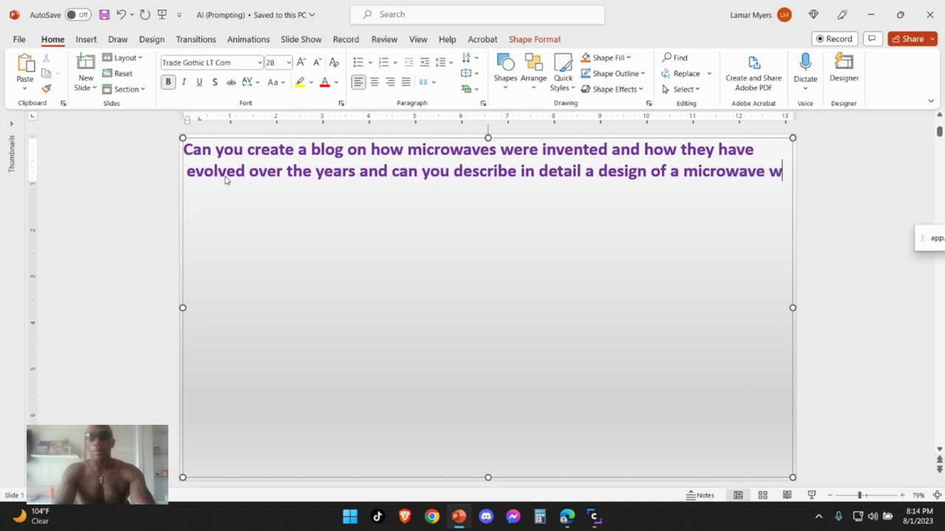
pyautogui.press('BackSpace')
pyautogui.write('and what')
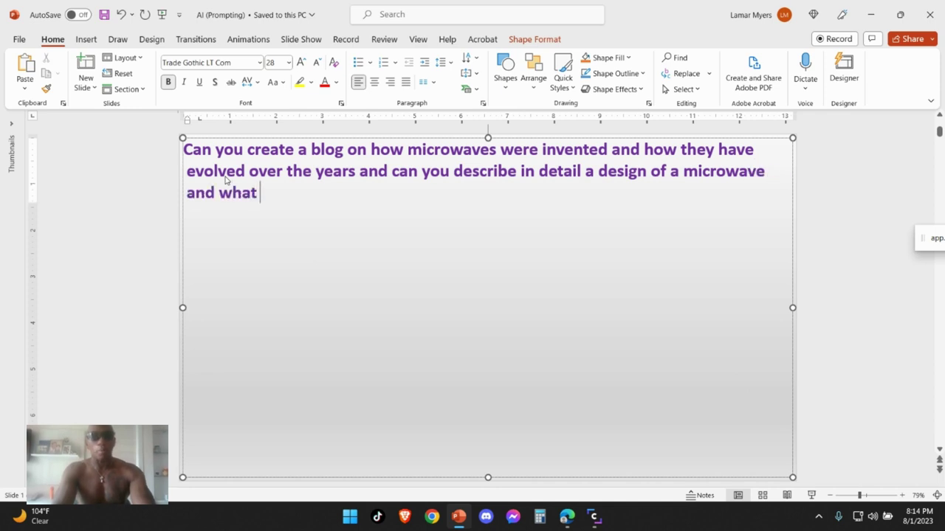
pyautogui.write(' makes it')
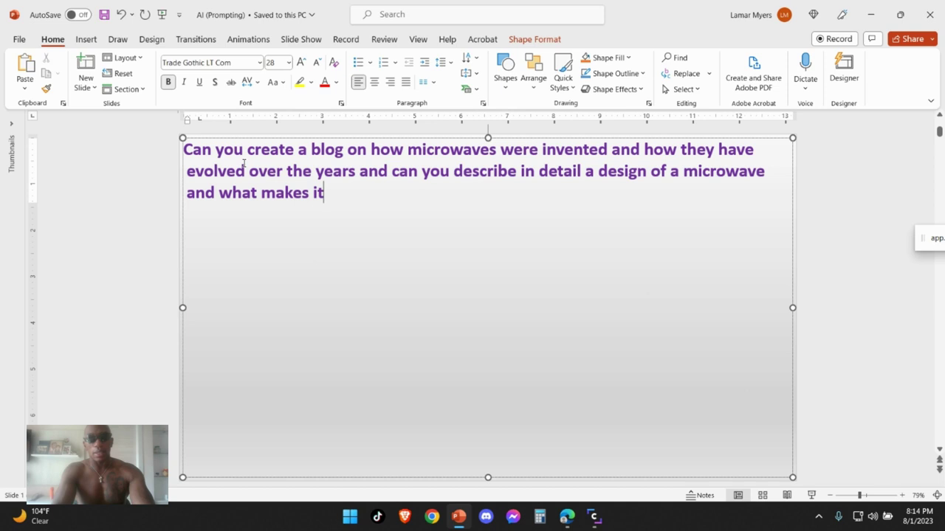
pyautogui.write(' so power')
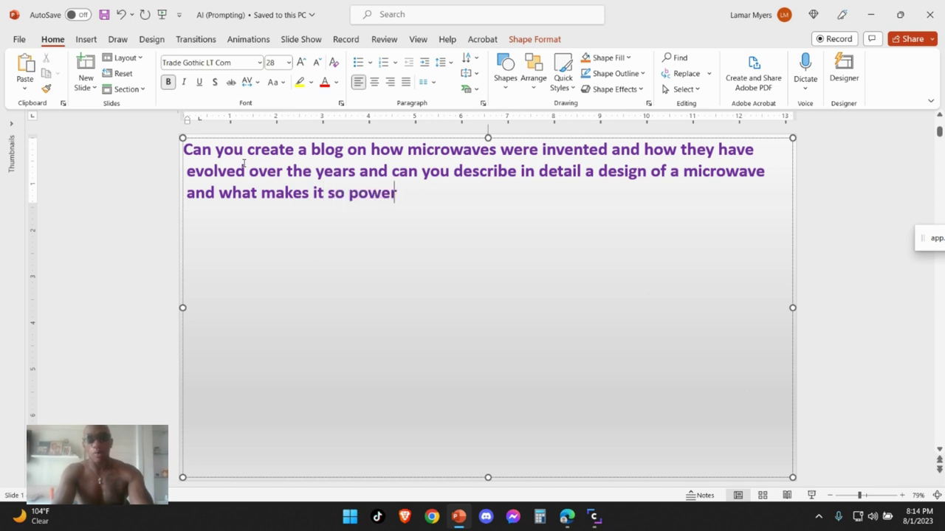
pyautogui.write('fulyee')
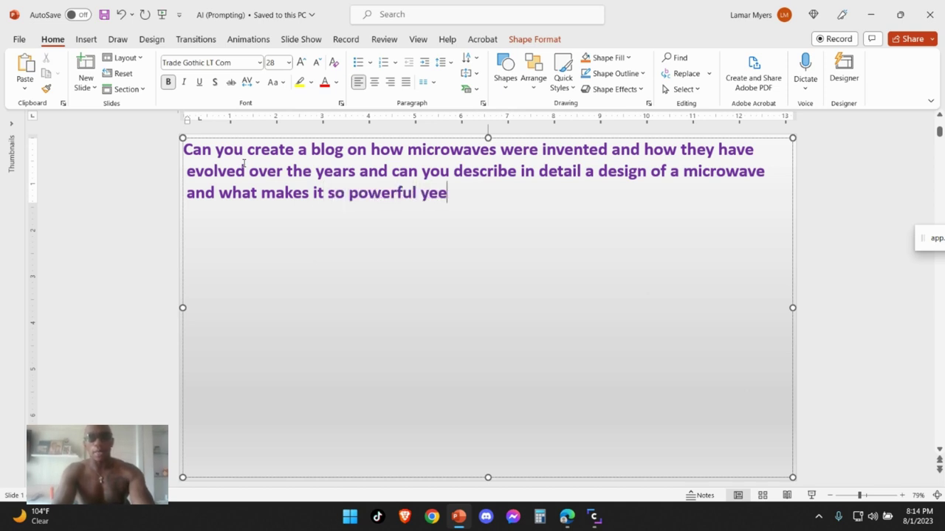
pyautogui.press('BackSpace')
pyautogui.write('t it')
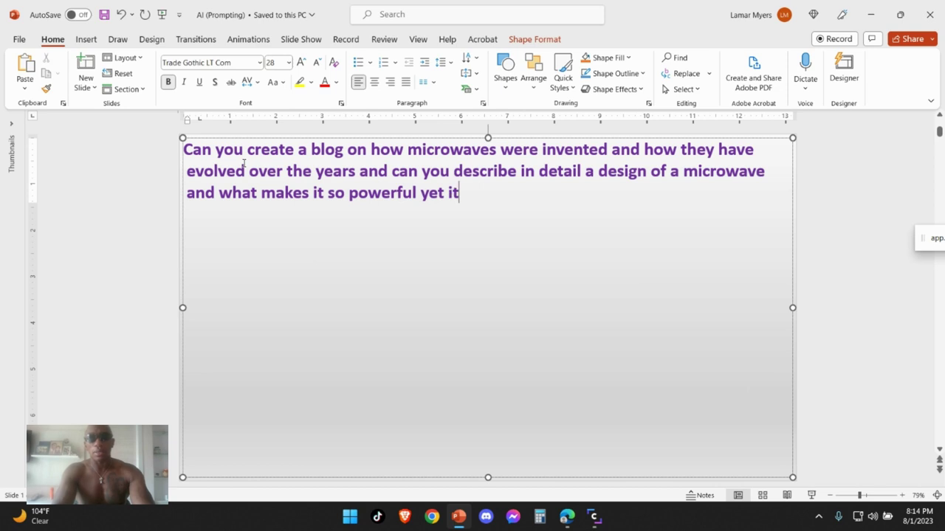
pyautogui.write('s never a th')
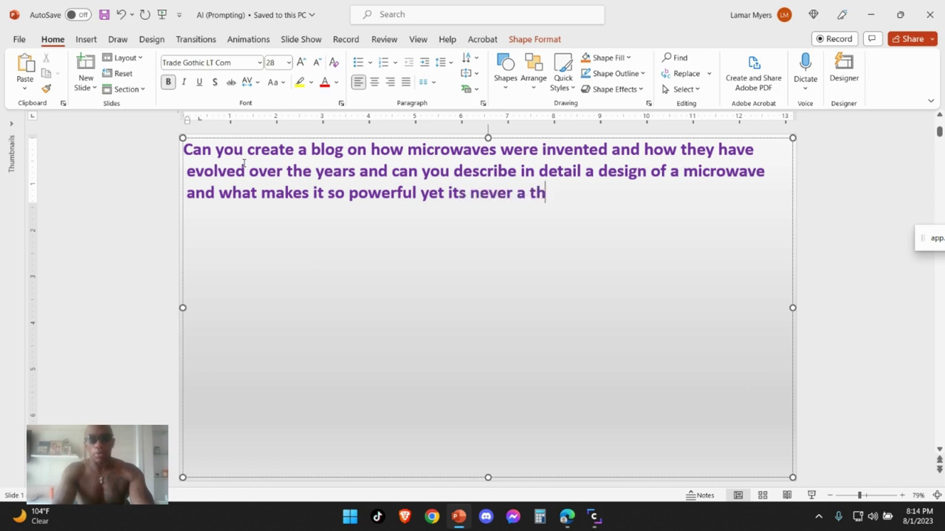
pyautogui.write('reat to burn')
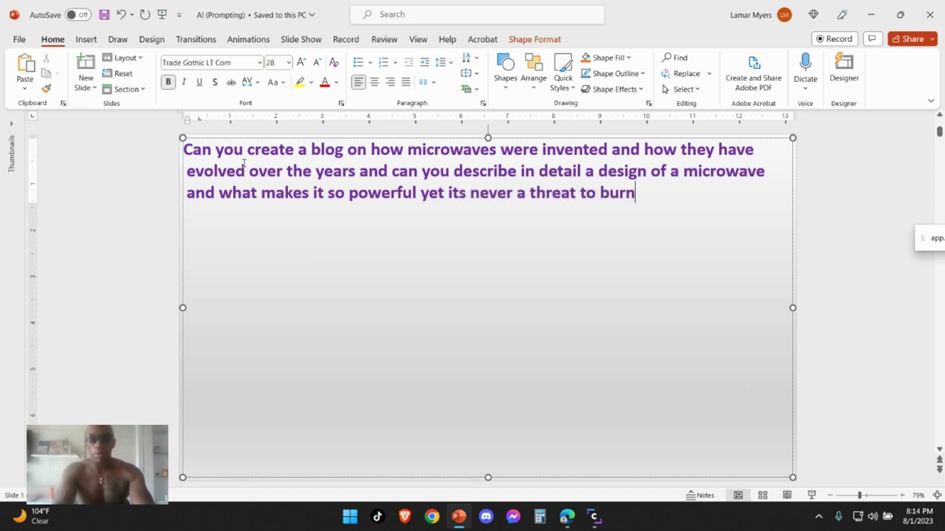
pyautogui.write(' down any')
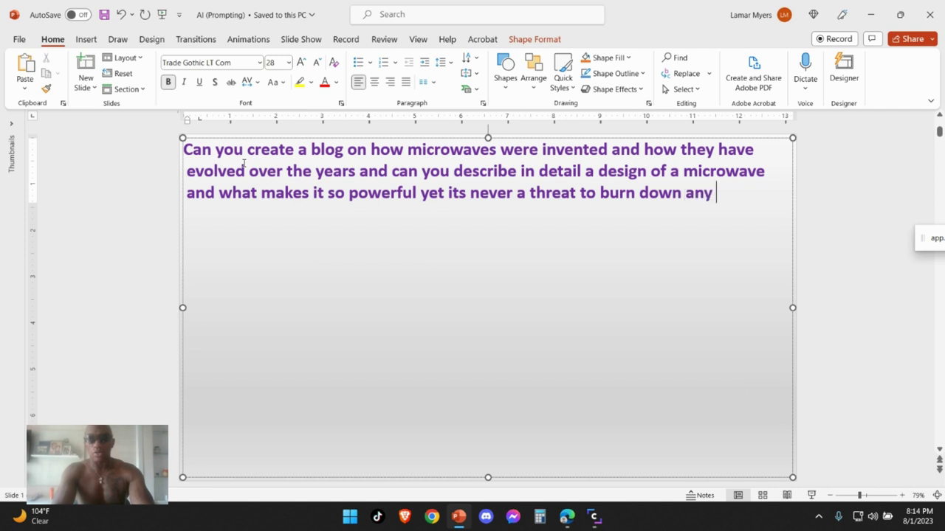
pyautogui.write('structur')
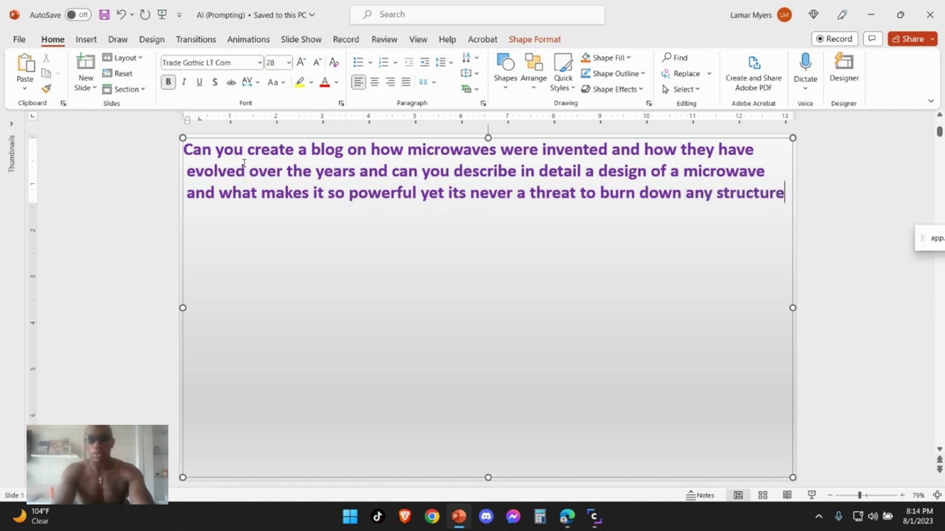
pyautogui.write(' even when y')
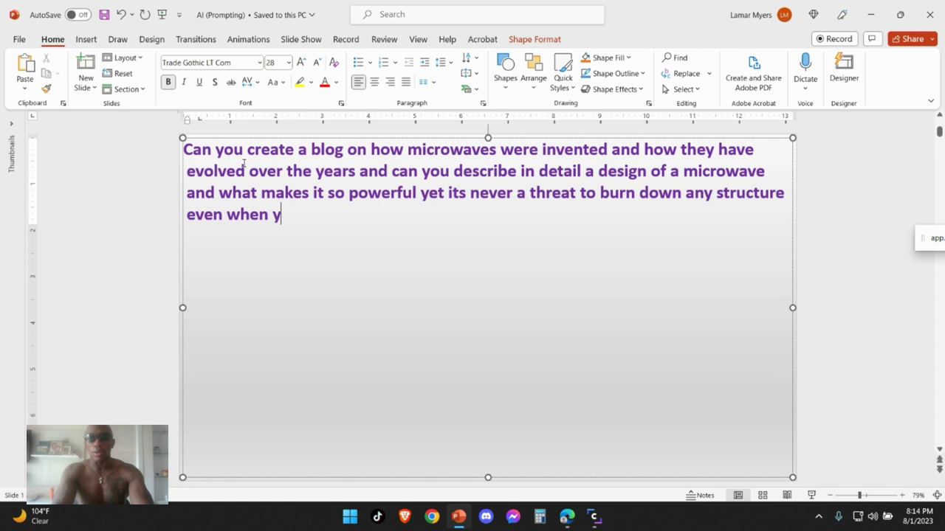
pyautogui.write('ou put foil')
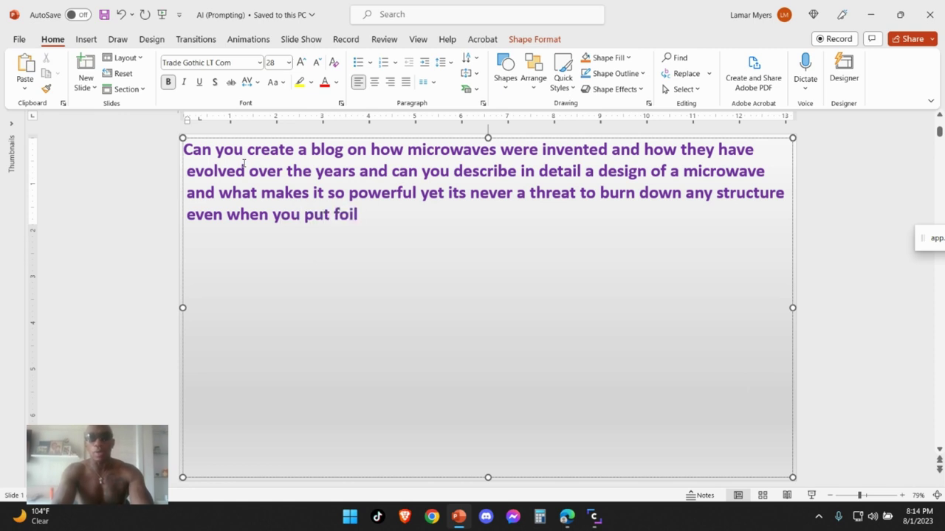
pyautogui.write('inside ')
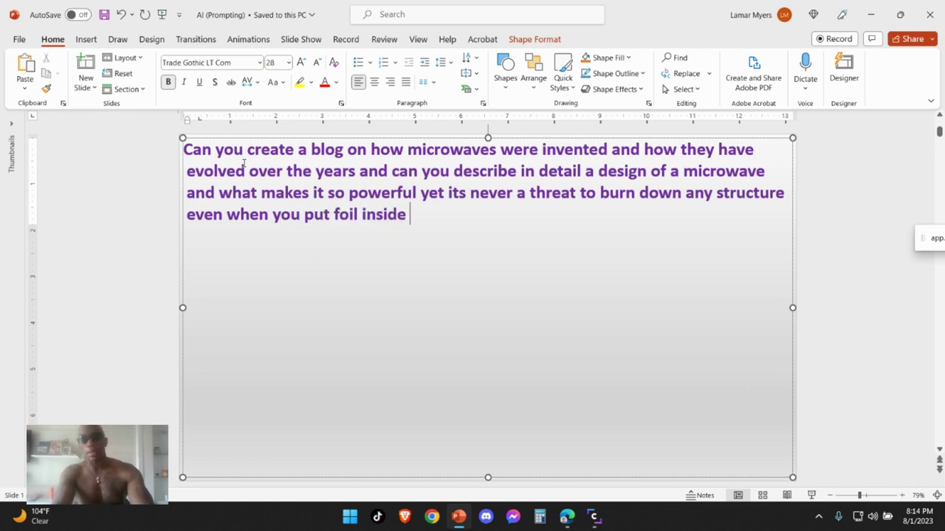
pyautogui.write('the micro')
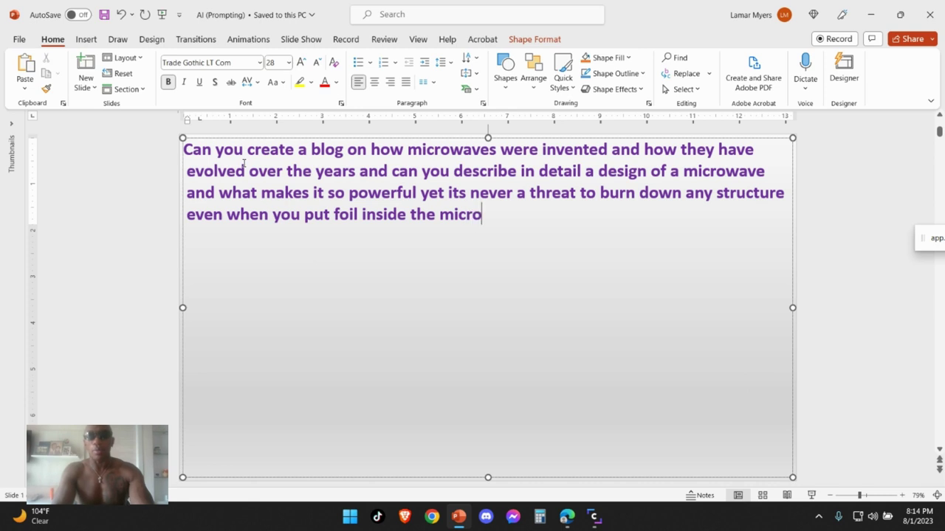
pyautogui.write('wave and wh')
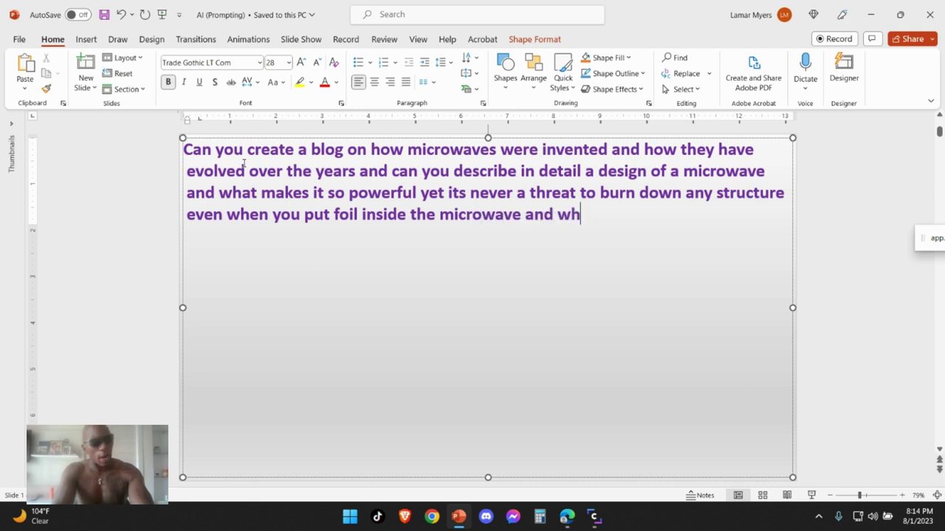
pyautogui.write('yis that ')
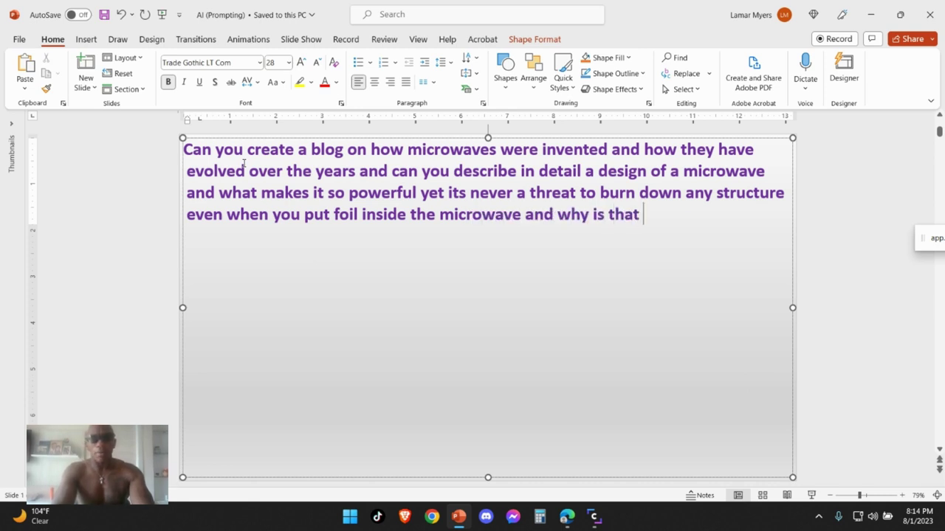
pyautogui.write('t')
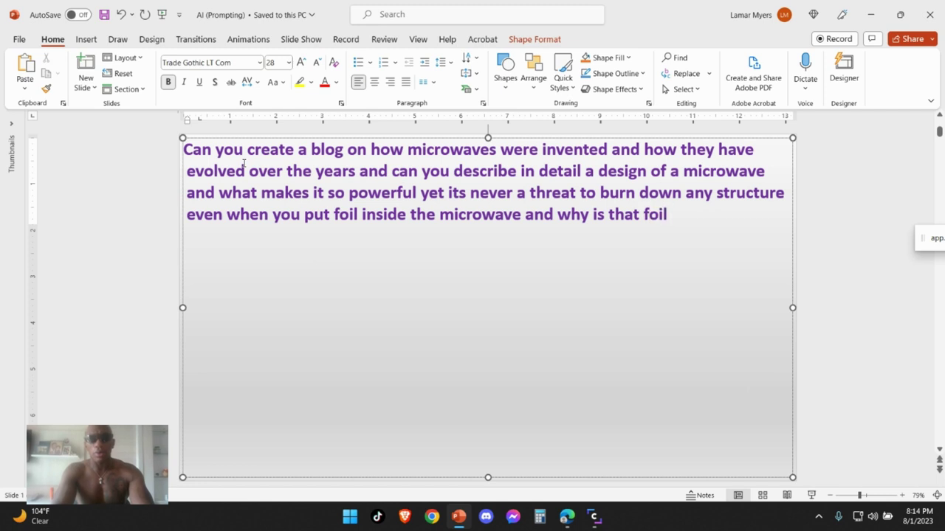
pyautogui.write(' will')
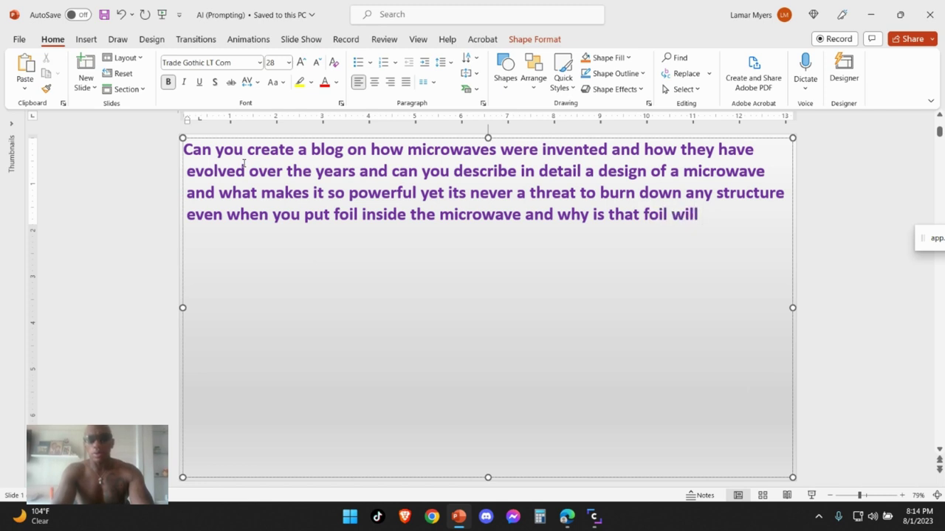
pyautogui.write(' com')
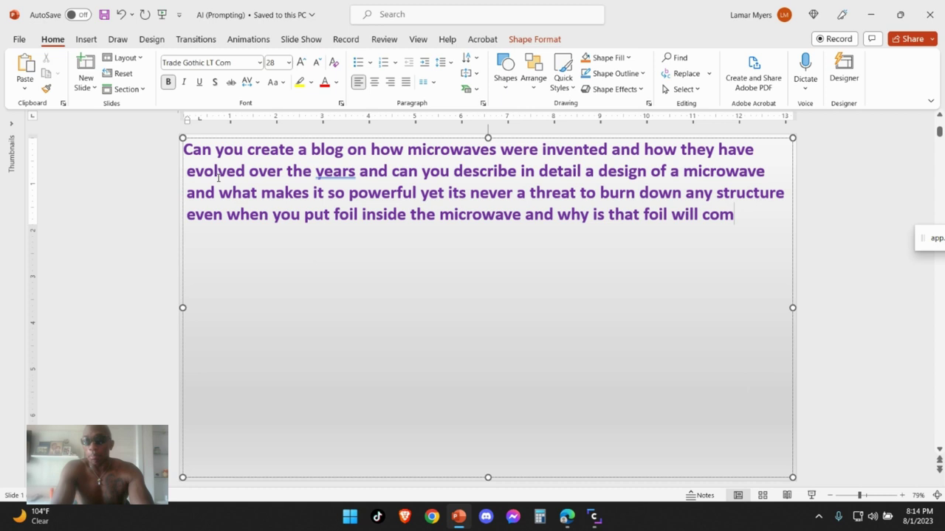
pyautogui.write('bust')
pyautogui.write('withi')
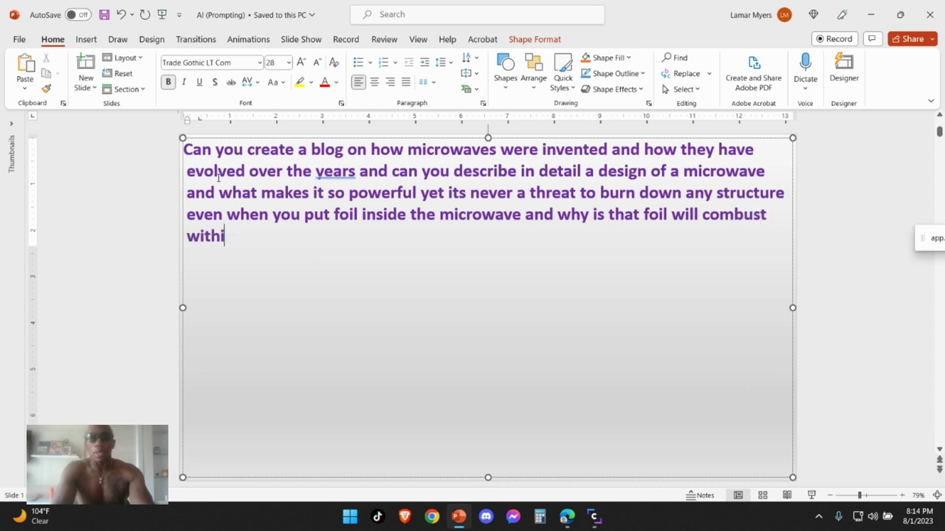
pyautogui.write('n the micro')
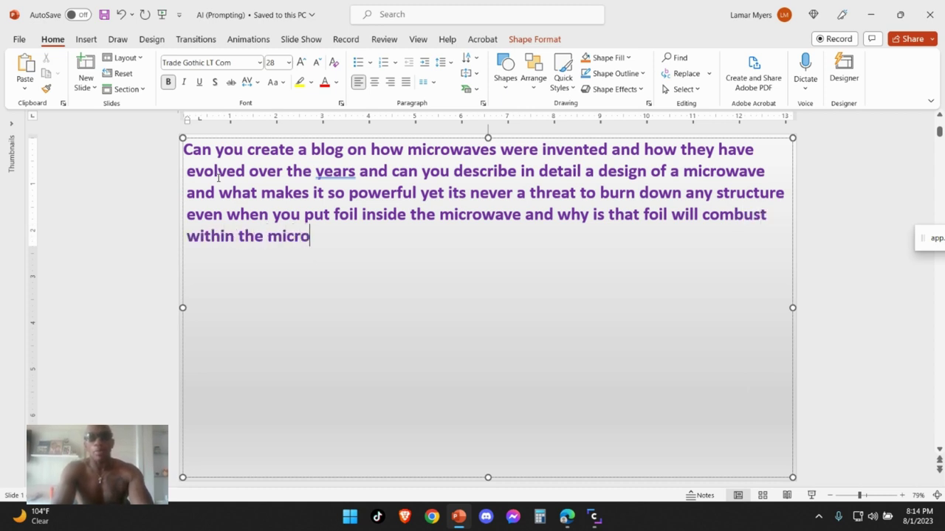
pyautogui.write('wave')
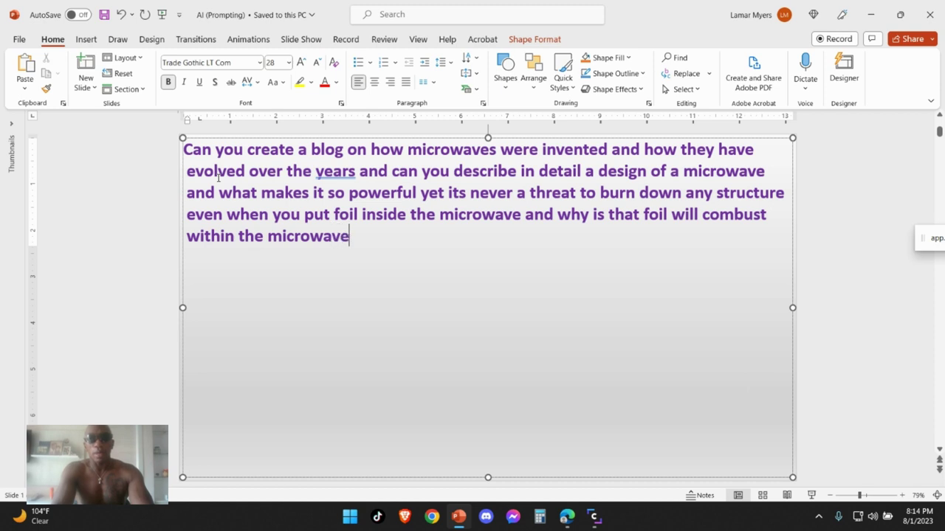
pyautogui.write(' and can you e')
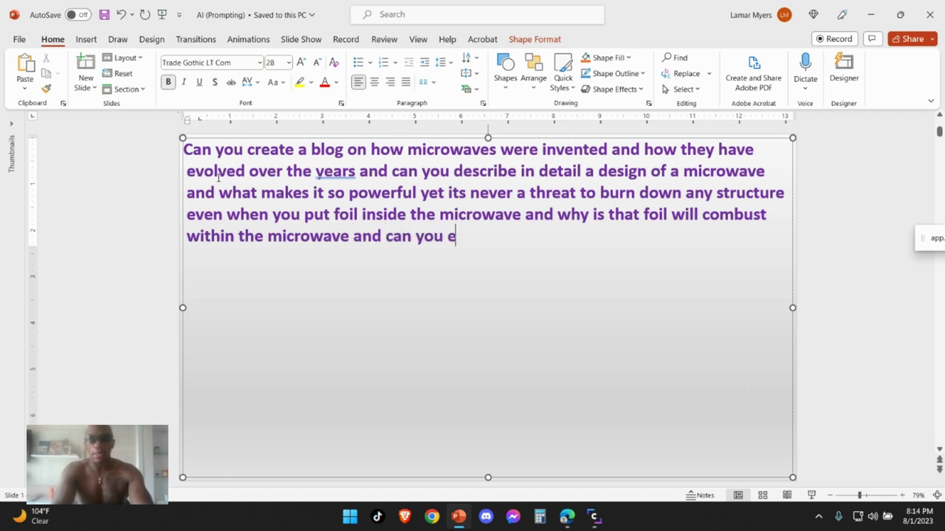
pyautogui.write('xplain hw')
pyautogui.press('BackSpace')
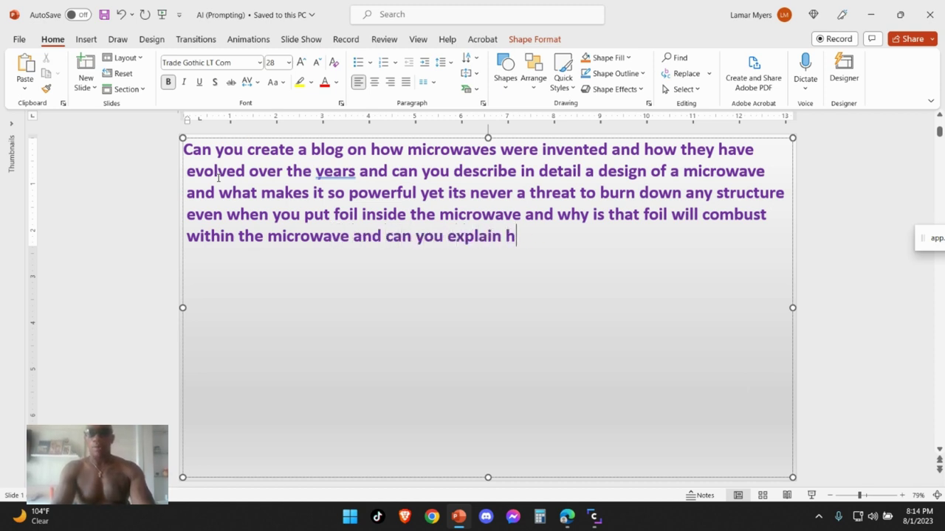
pyautogui.write('ow that happen')
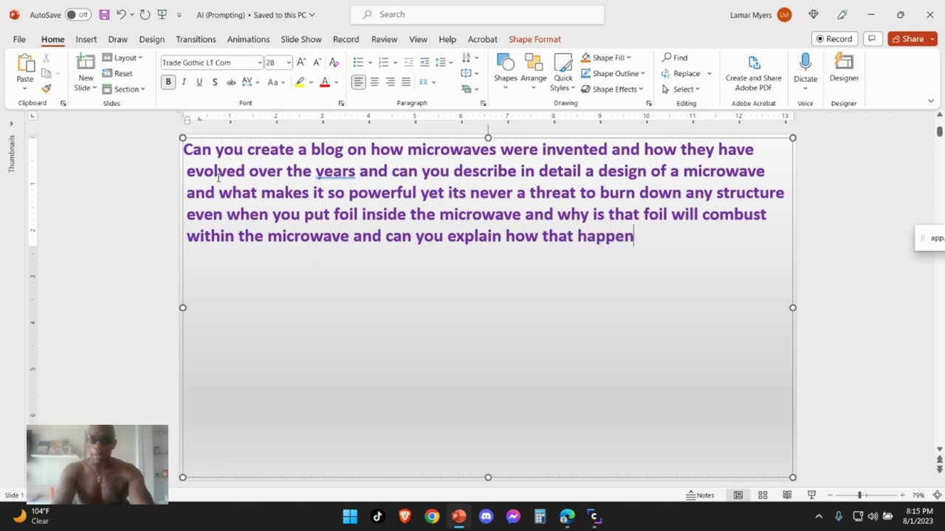
pyautogui.write('s or any meta')
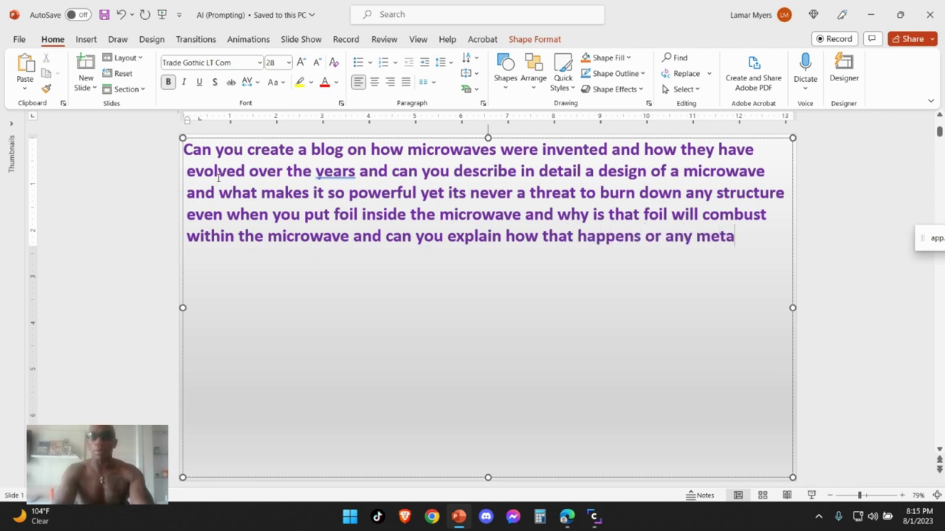
pyautogui.write('l object')
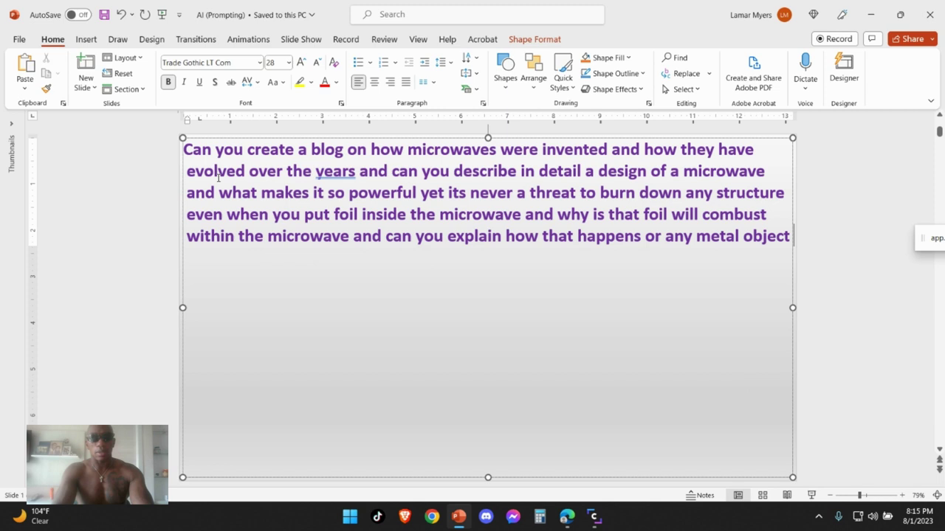
pyautogui.write(' in fact and ')
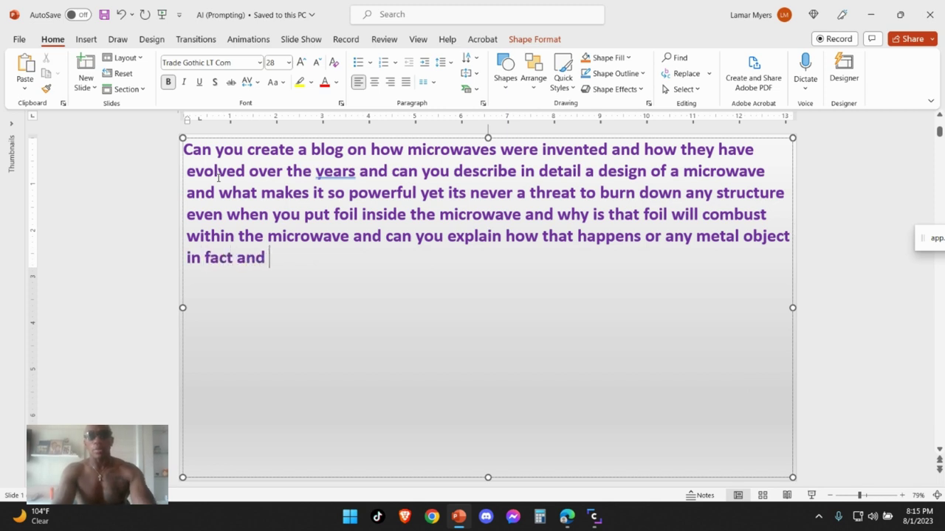
pyautogui.write('what if you ')
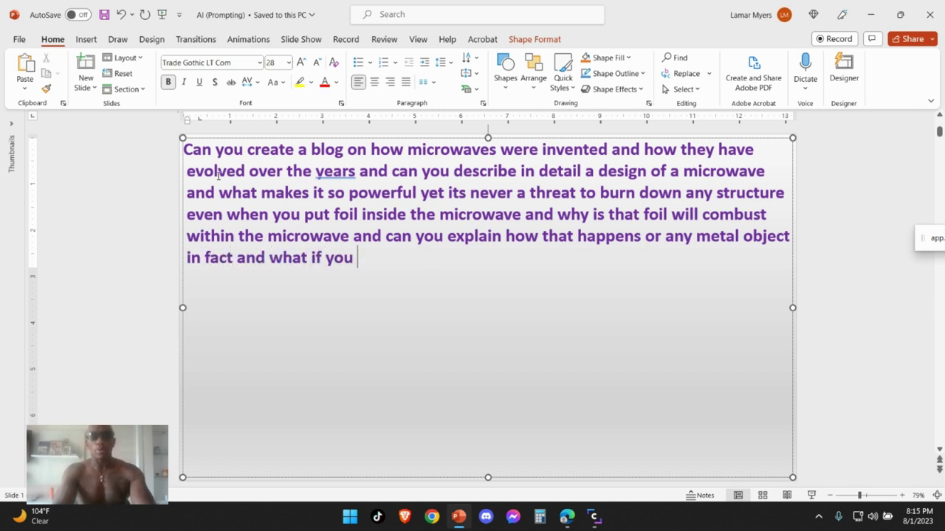
pyautogui.write('left')
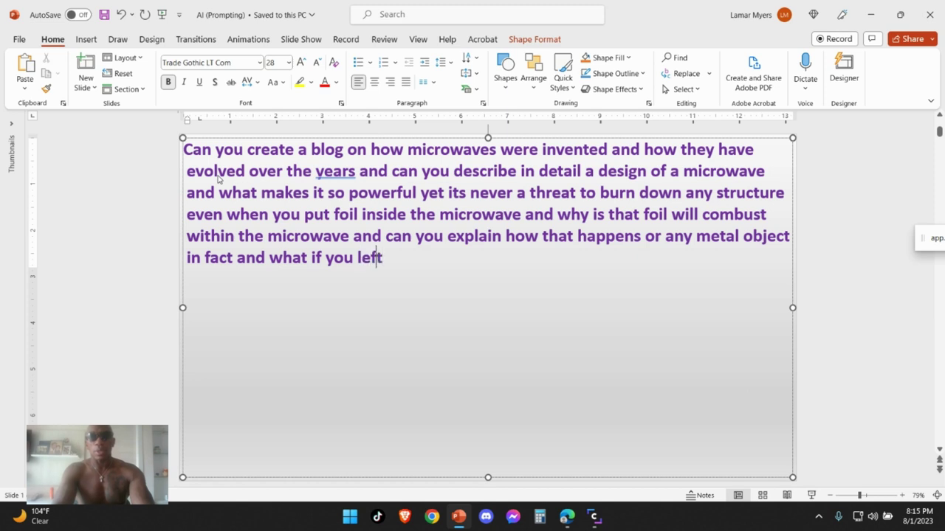
pyautogui.write(' i')
# Step: Ask whether a metal object left in a running microwave for an hour burns the building down
pyautogui.press('BackSpace')
pyautogui.write('an o')
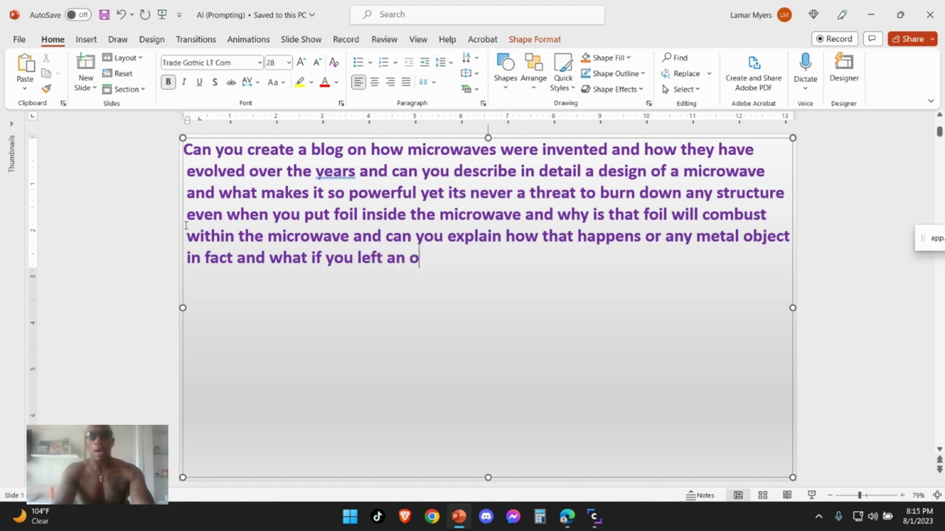
pyautogui.write('bject of that')
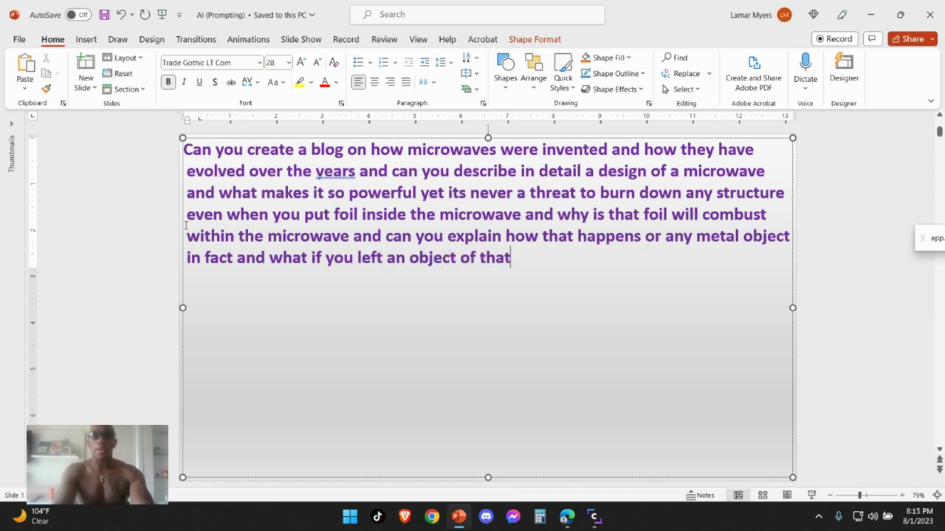
pyautogui.write(' nature in')
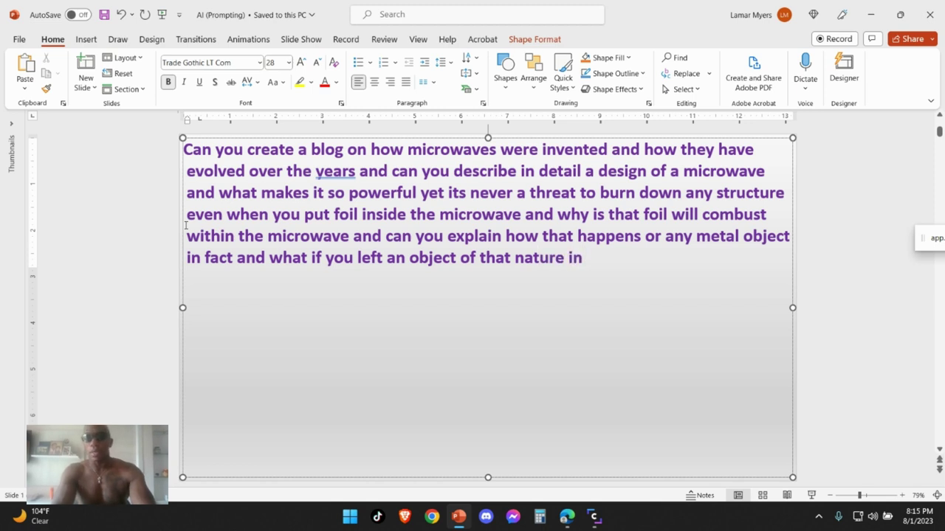
pyautogui.write(' a mic')
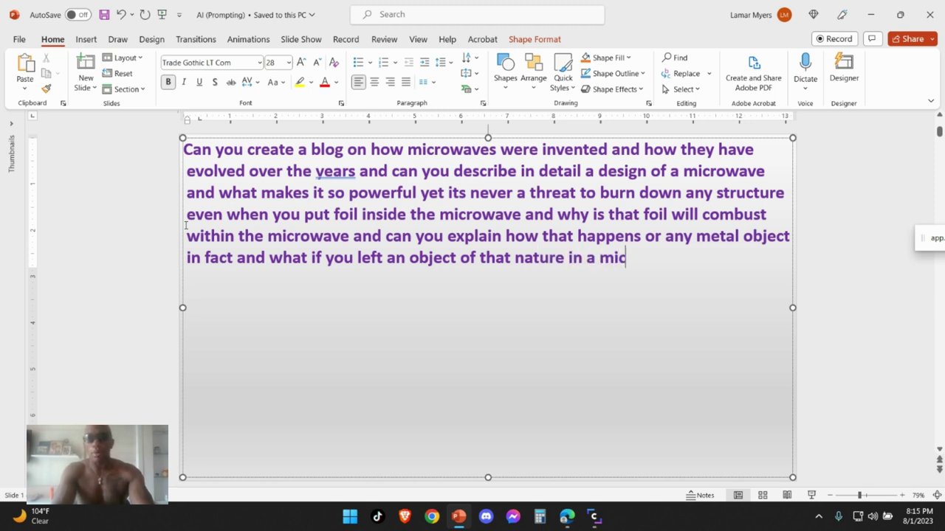
pyautogui.write('rowave that ')
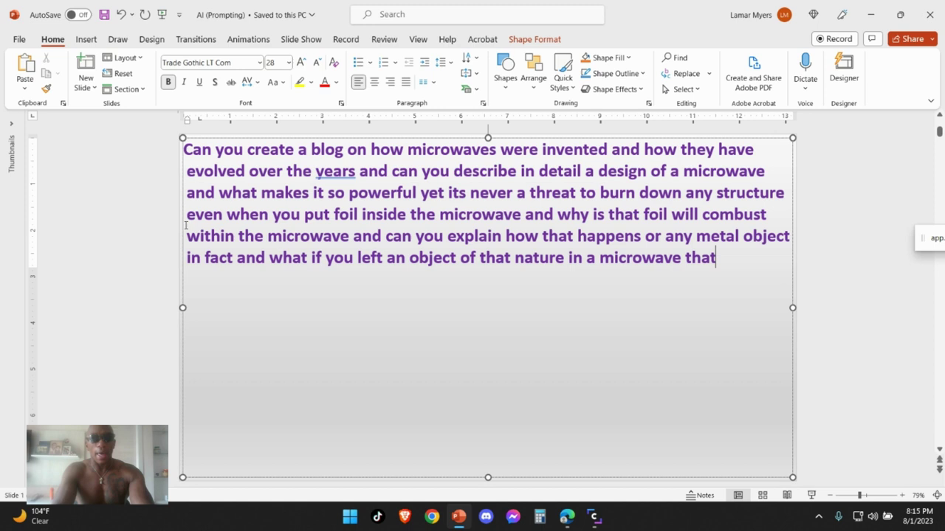
pyautogui.write('is')
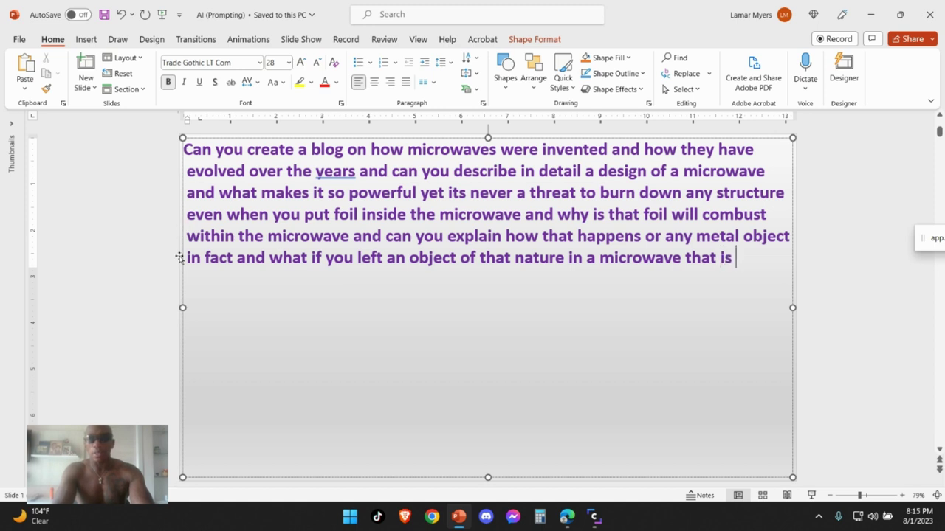
pyautogui.write(' left o')
pyautogui.press('BackSpace')
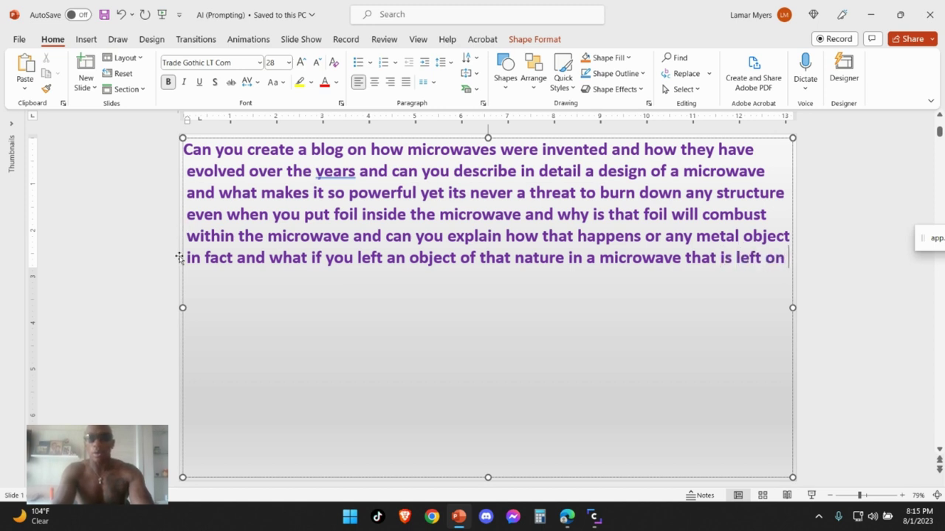
pyautogui.write('for an hour')
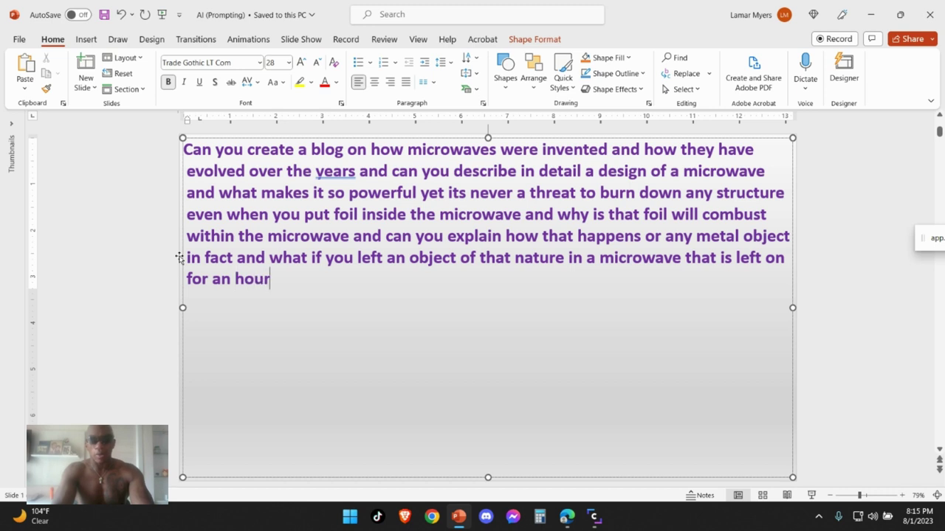
pyautogui.write(' then')
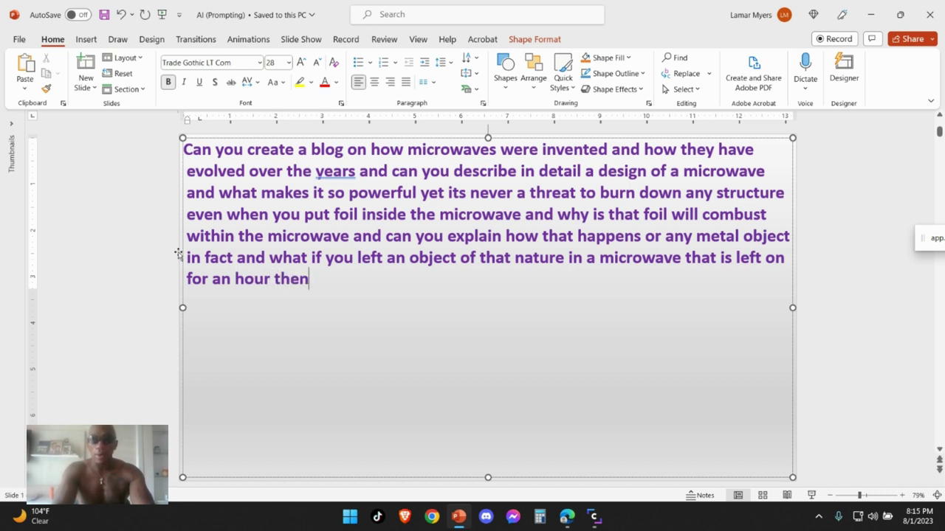
pyautogui.write(' wil')
pyautogui.write(' the bu')
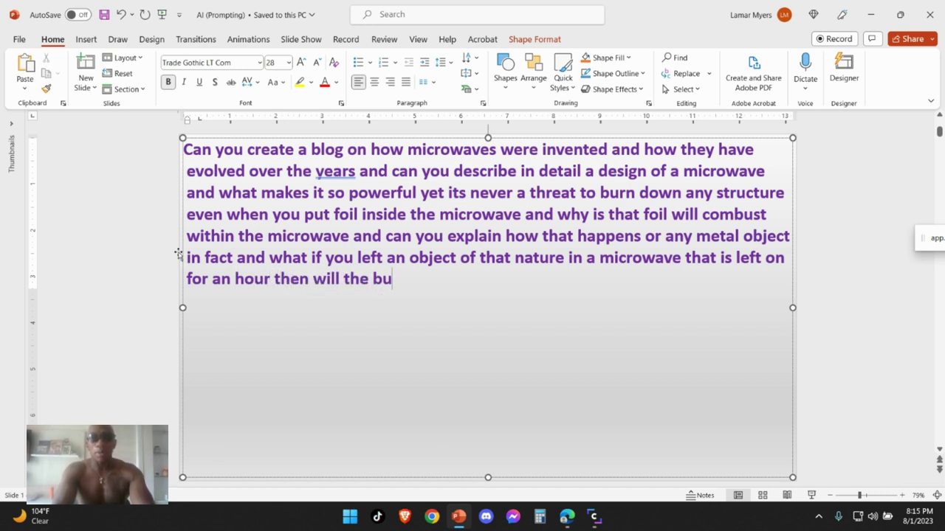
pyautogui.write('ilding bur')
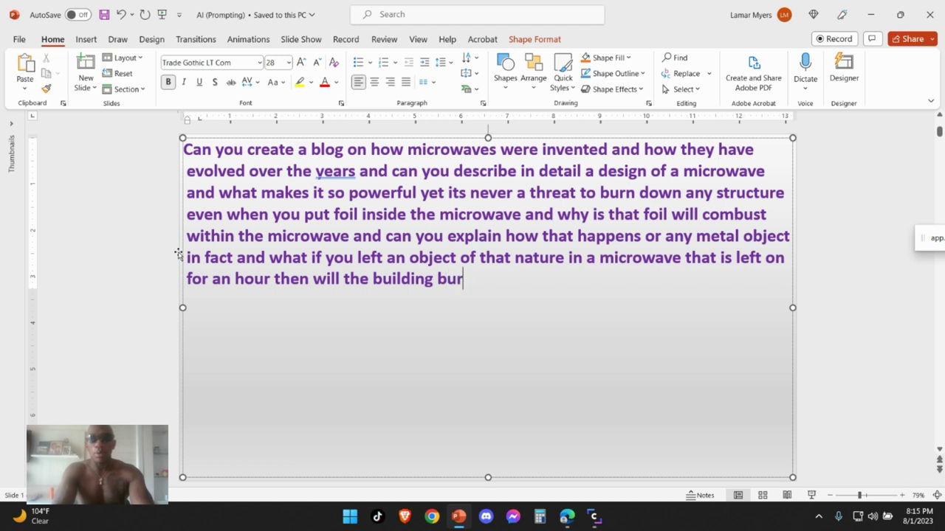
pyautogui.write('n down or is')
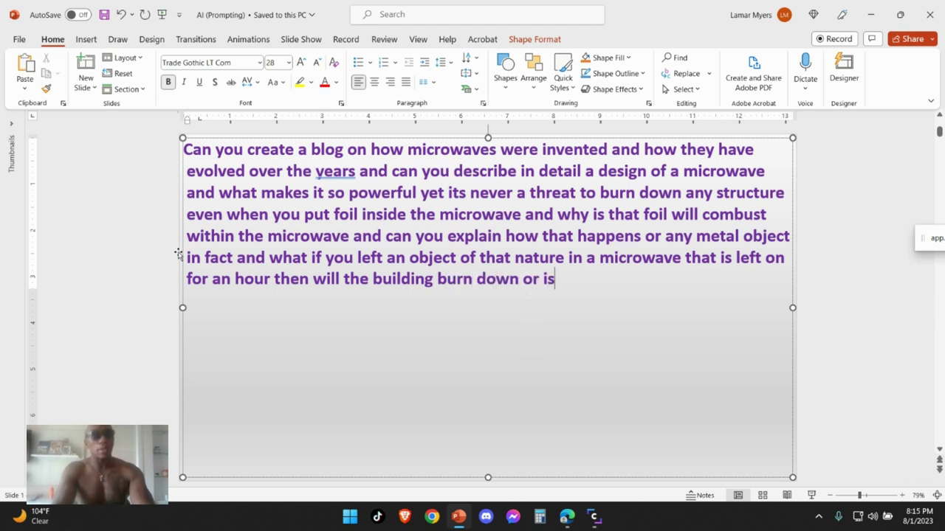
pyautogui.write(' there')
pyautogui.write(' a mache')
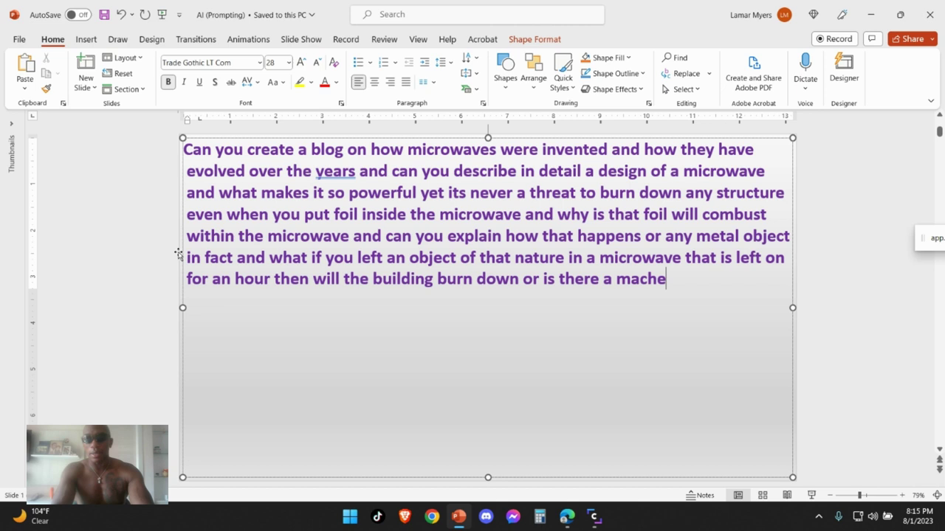
# Step: Ask about an automatic shut-off mechanism and the preventative measures one would take
pyautogui.press('BackSpace')
pyautogui.press('BackSpace')
pyautogui.press('BackSpace')
pyautogui.write('echanism ')
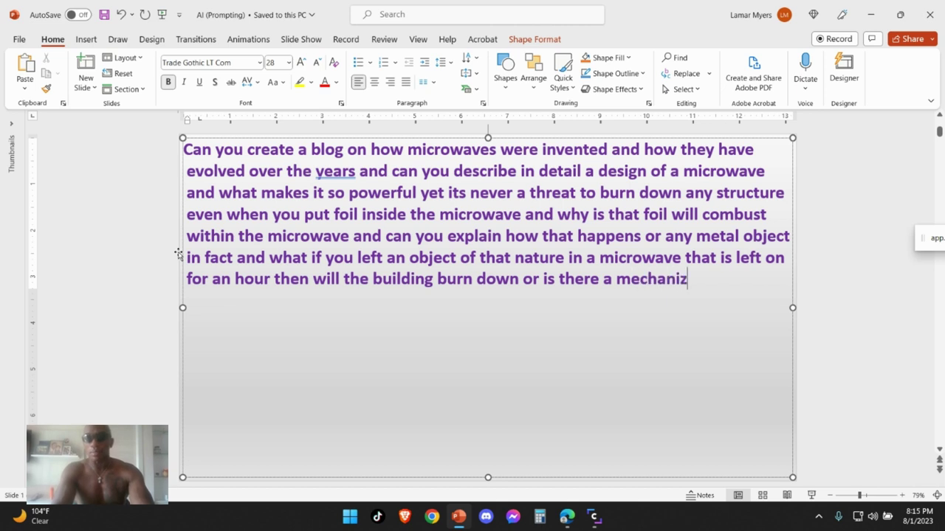
pyautogui.write('within')
pyautogui.press('BackSpace')
pyautogui.press('BackSpace')
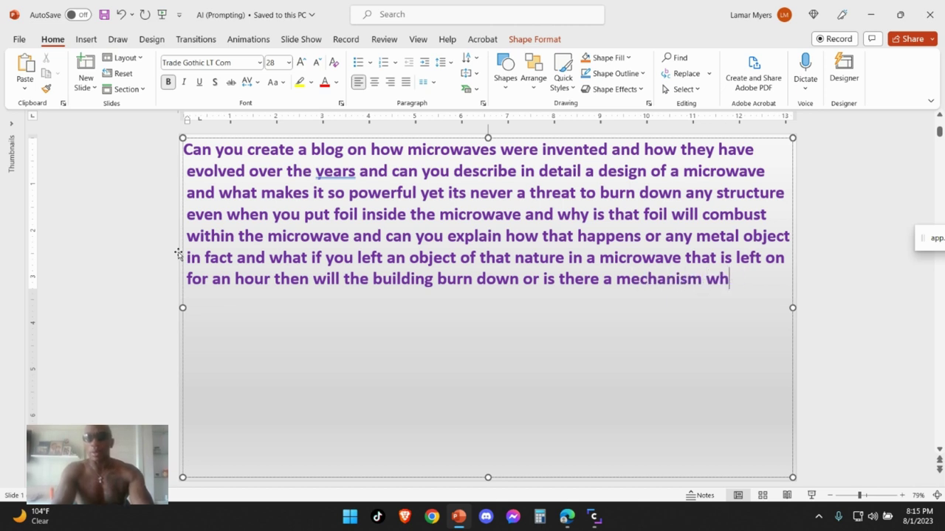
pyautogui.press('BackSpace')
pyautogui.write('ithin the mic')
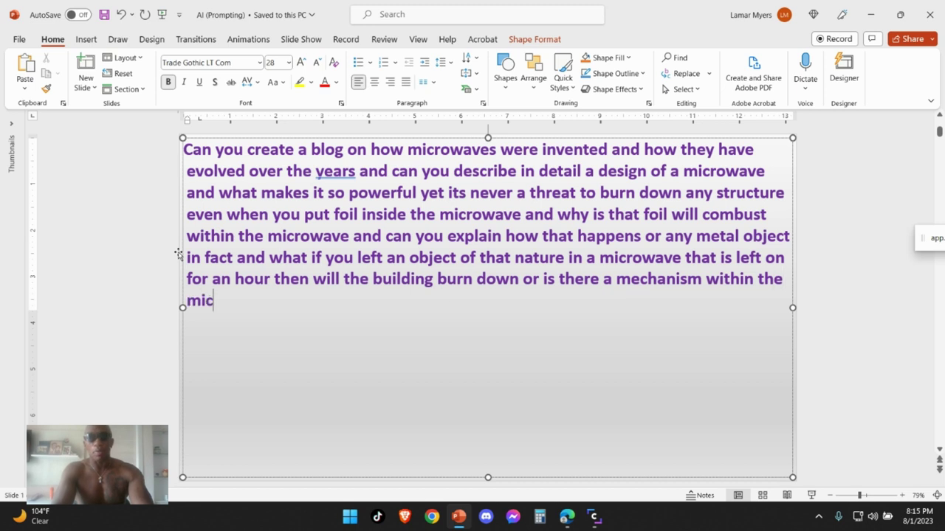
pyautogui.write('rowave th')
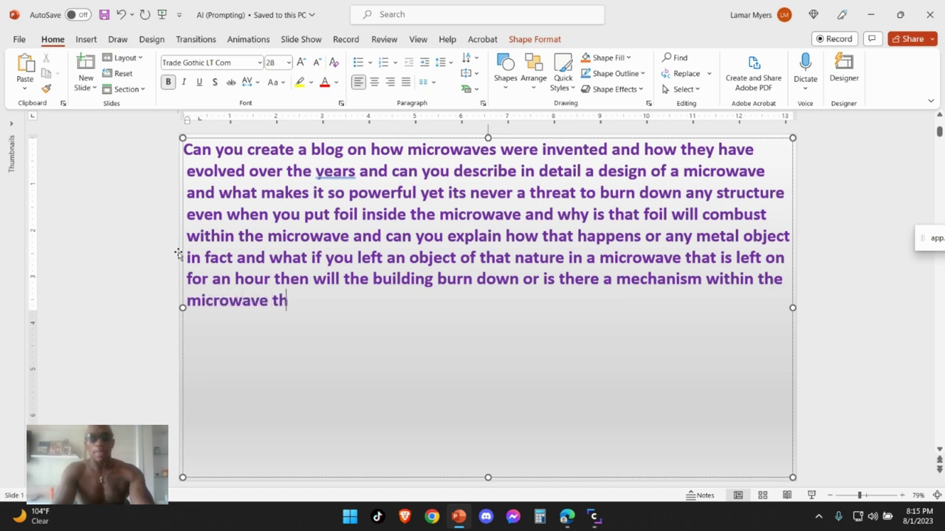
pyautogui.write('at will auto')
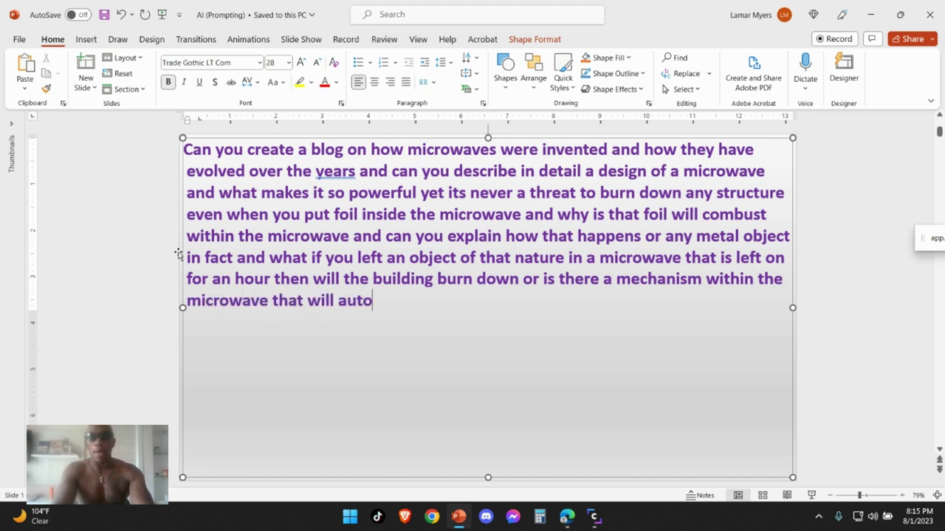
pyautogui.write('maticl')
pyautogui.press('BackSpace')
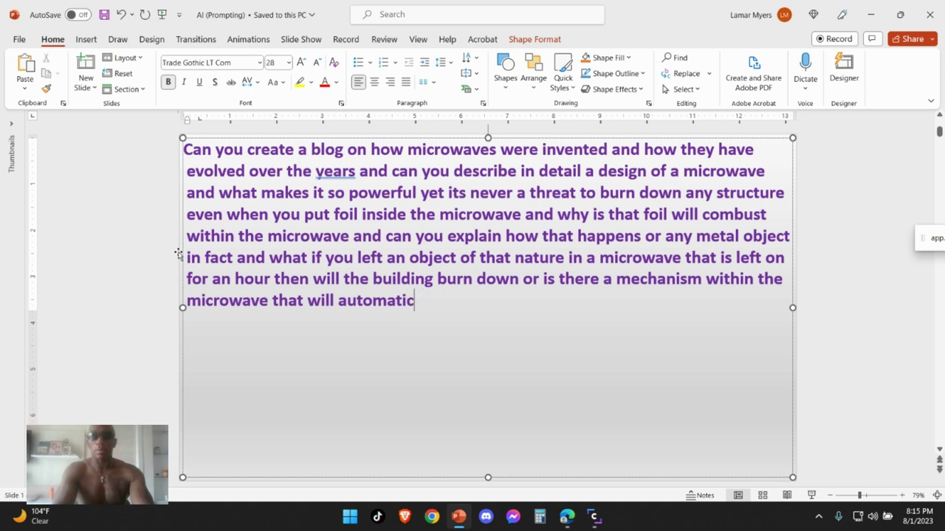
pyautogui.press('BackSpace')
pyautogui.write('al')
pyautogui.press('BackSpace')
pyautogui.press('BackSpace')
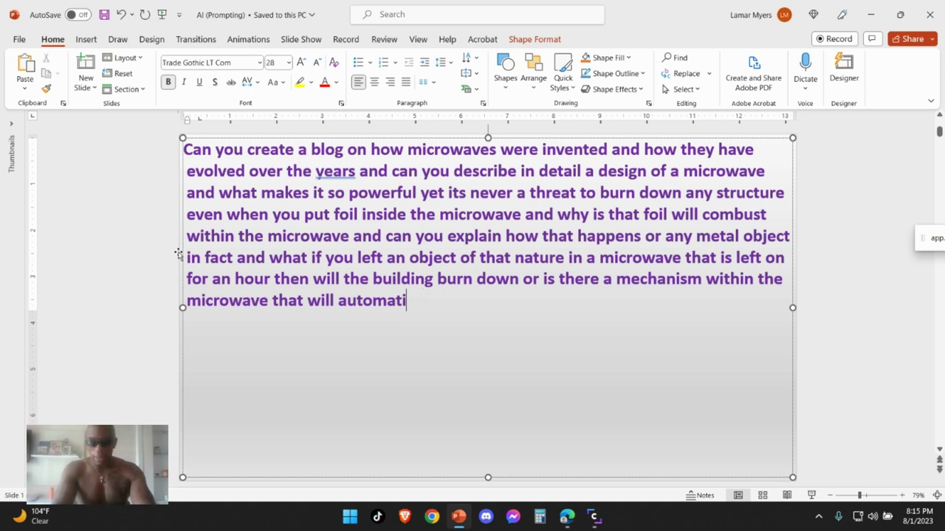
pyautogui.write('cally shut ')
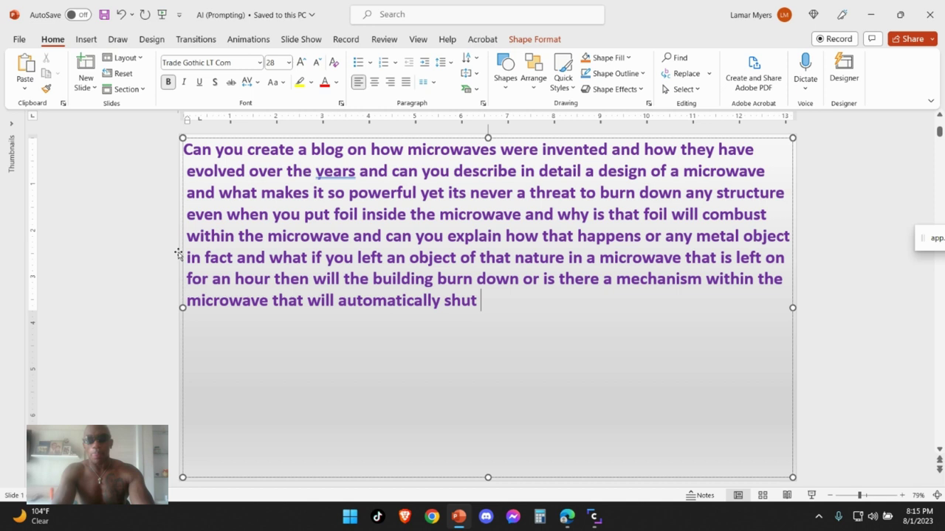
pyautogui.write('offand ')
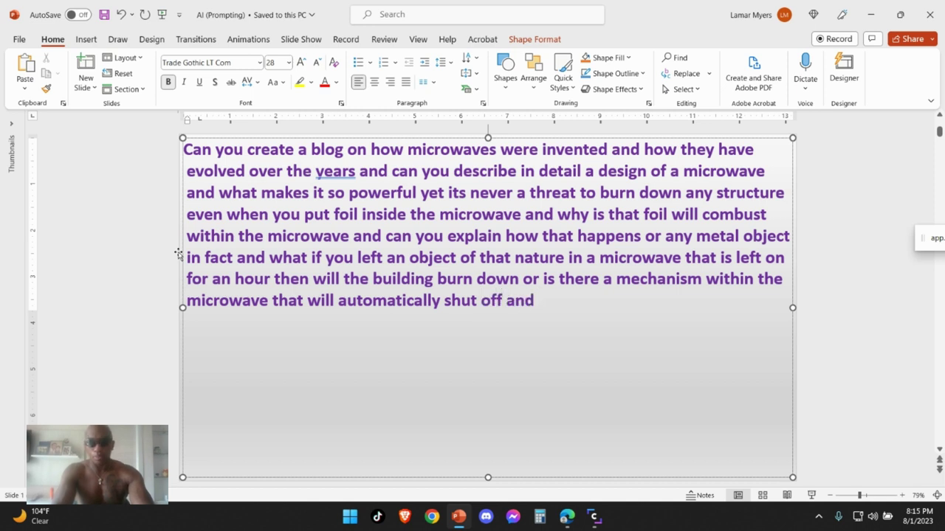
pyautogui.write('what are t')
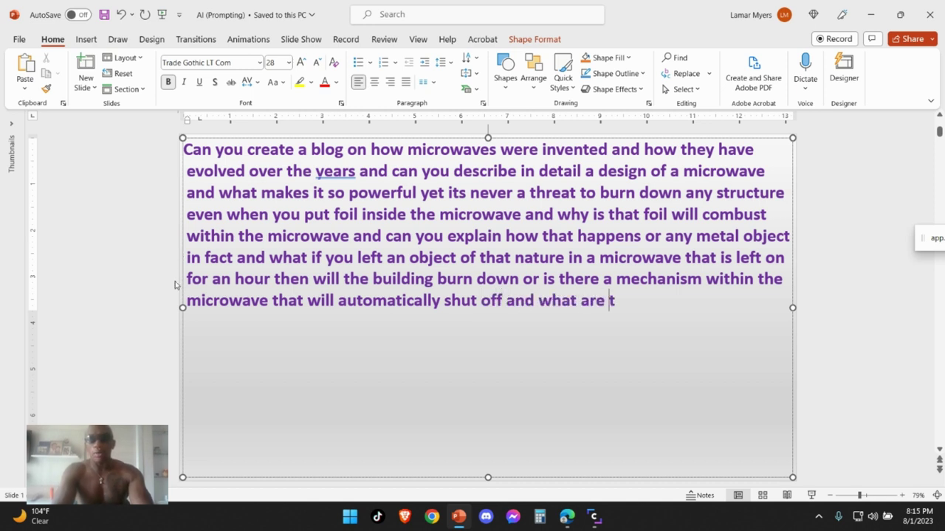
pyautogui.write('he preventa')
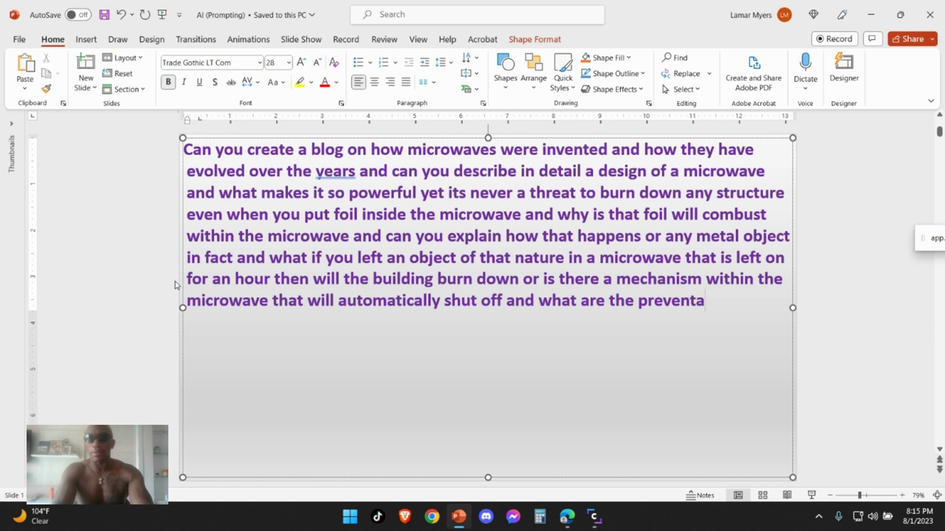
pyautogui.write('tive meas')
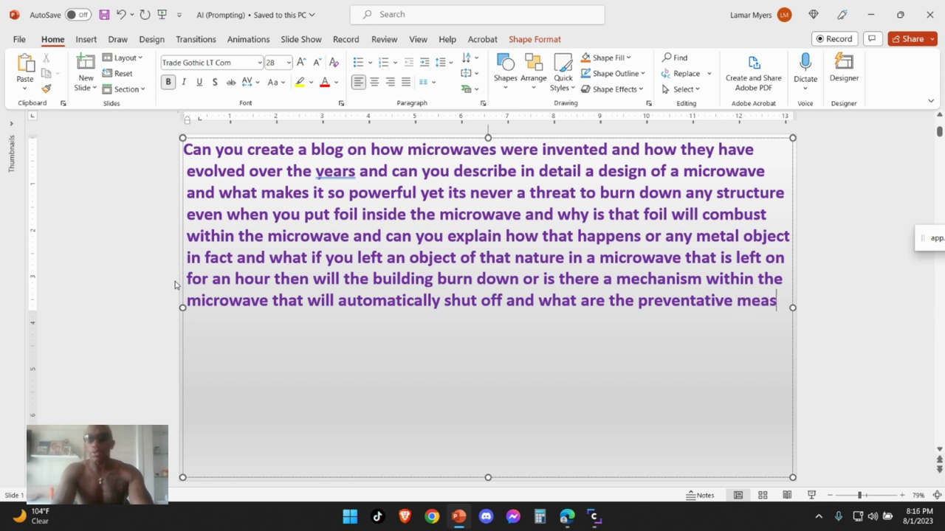
pyautogui.write('ures one w')
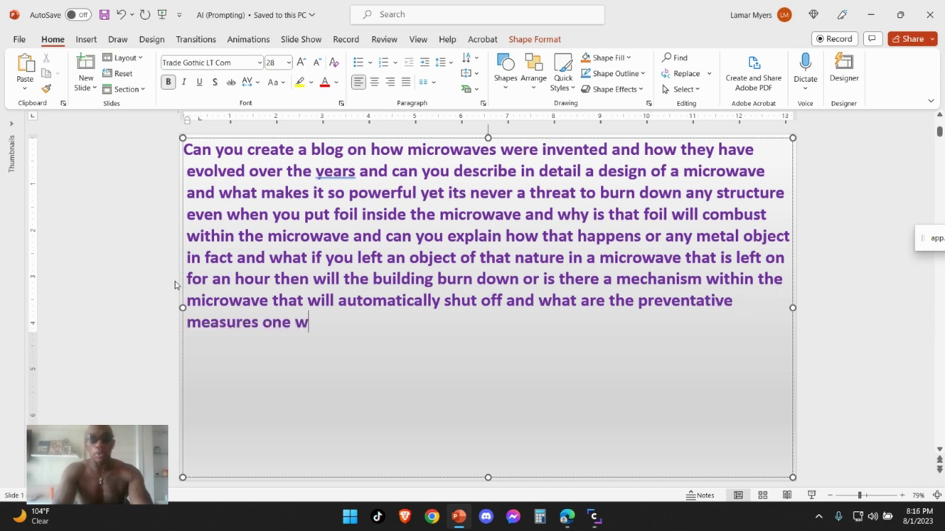
pyautogui.write('ould ta')
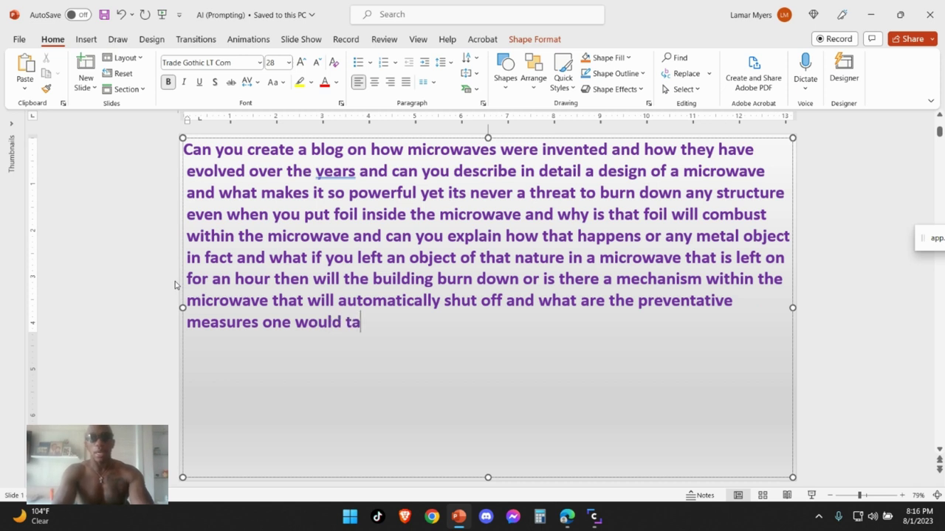
pyautogui.write('ke ifby')
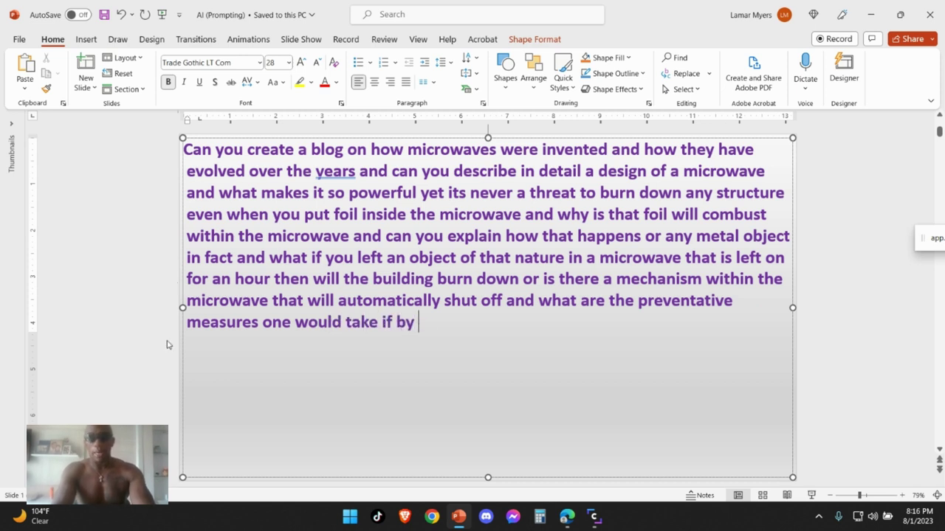
pyautogui.write(' any change a')
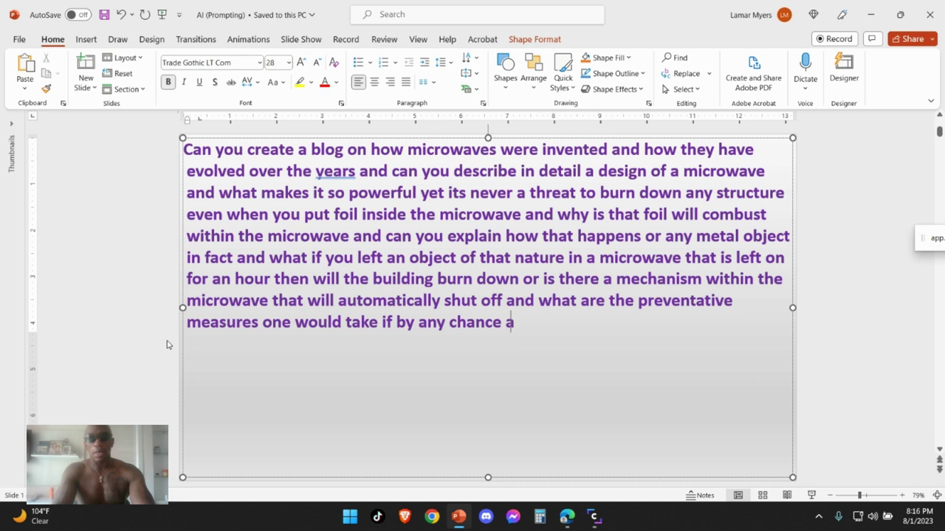
pyautogui.write(' microw')
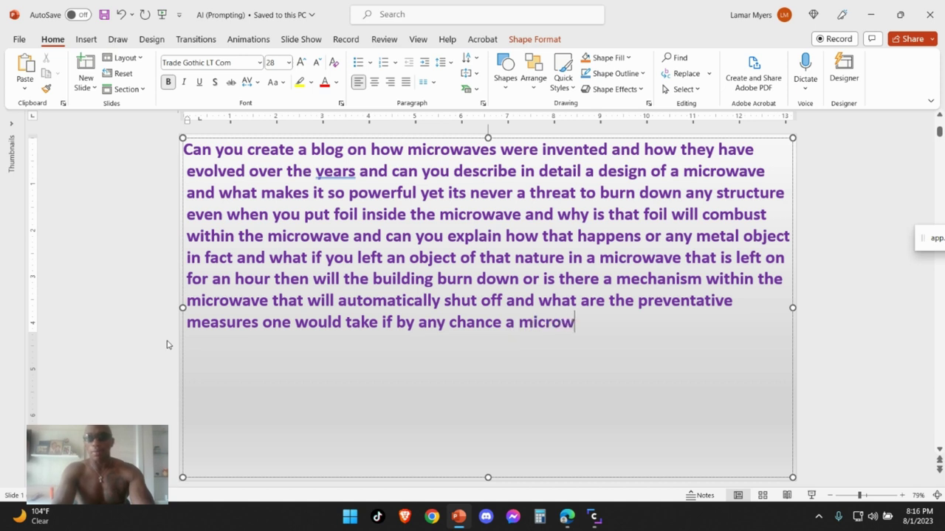
pyautogui.write('ave was to cata')
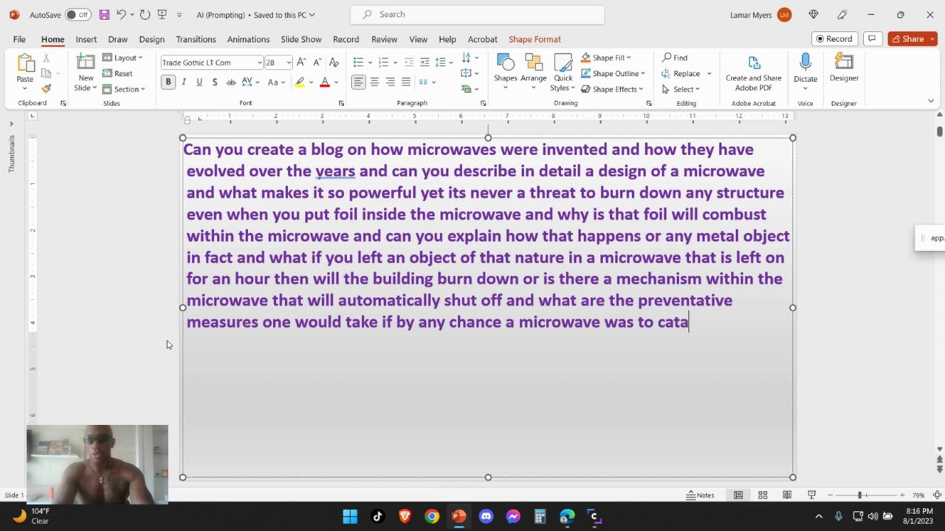
# Step: Add 'catch on fire uncontrollably and should we unplug it' to the prompt
pyautogui.press('BackSpace')
pyautogui.write('on first')
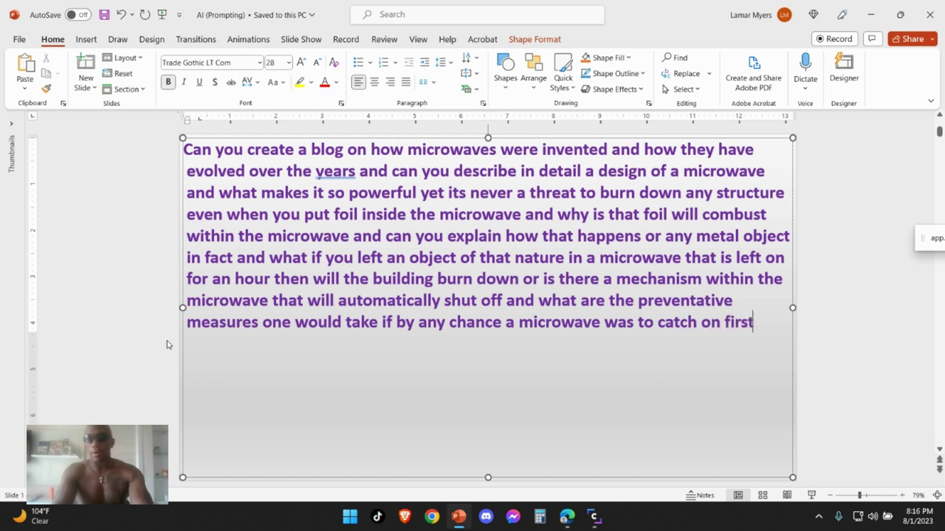
pyautogui.press('BackSpace')
pyautogui.press('BackSpace')
pyautogui.write('e')
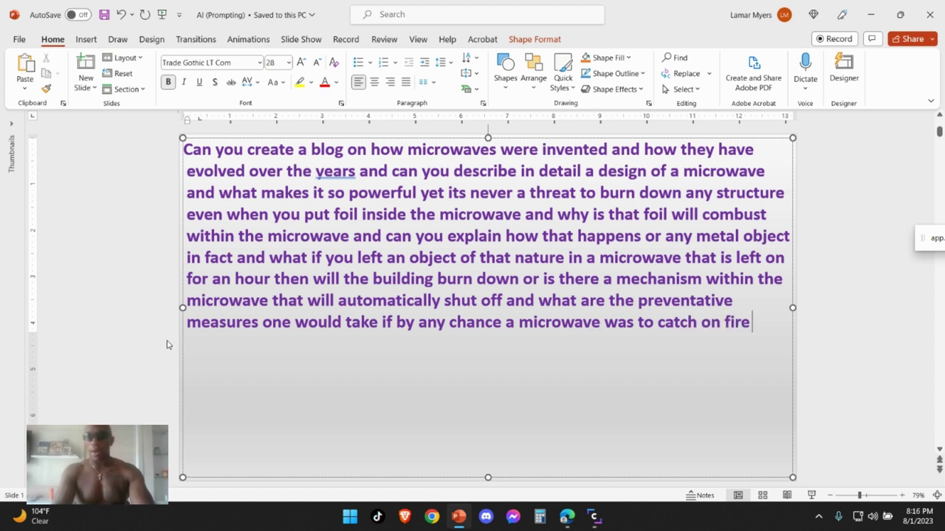
pyautogui.write(' uncontr')
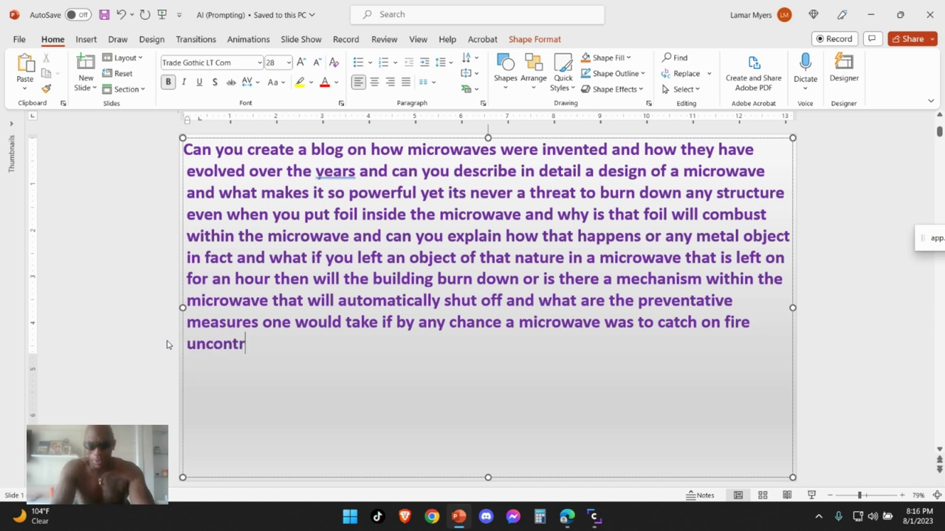
pyautogui.write('ollably')
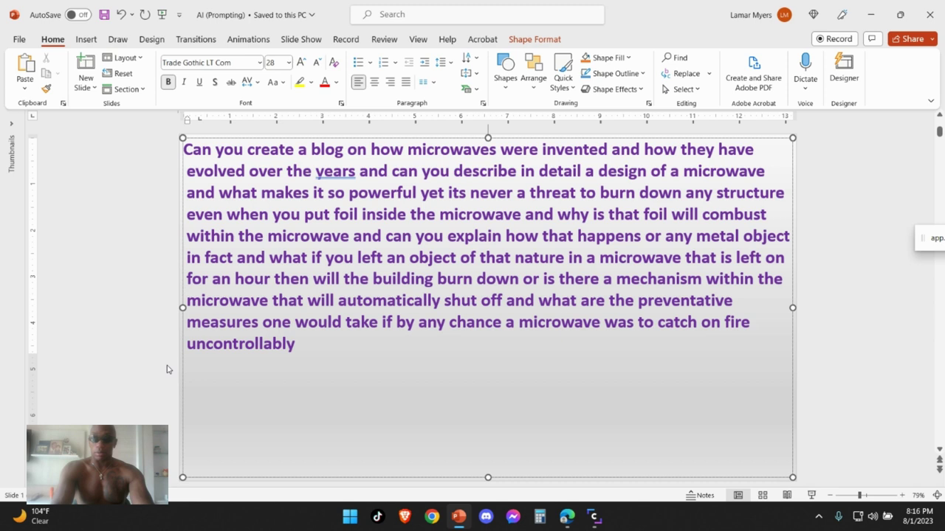
pyautogui.write(' and ')
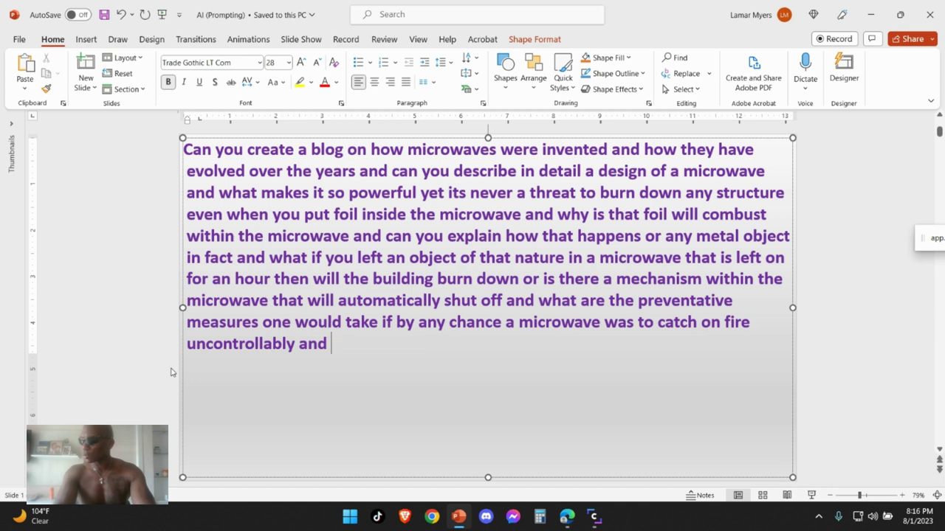
pyautogui.write('should w')
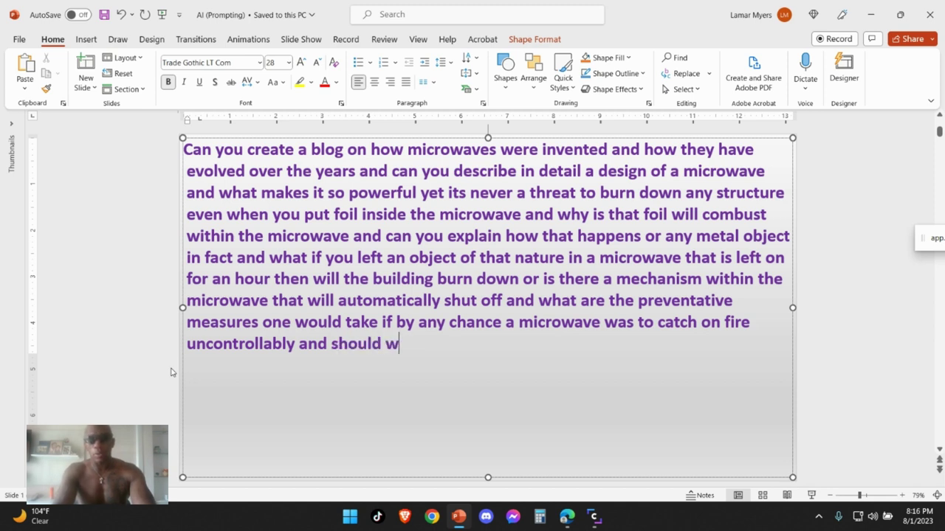
pyautogui.write('e unplug')
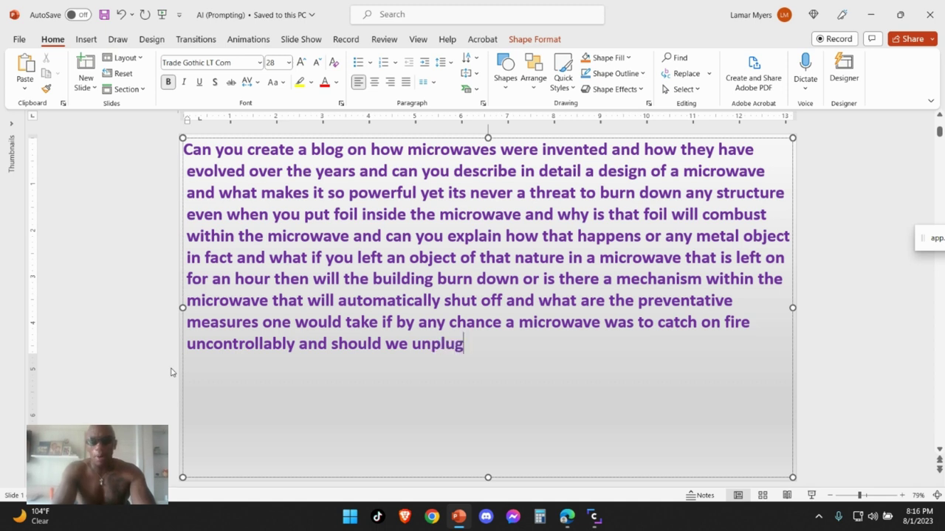
pyautogui.write(' it bec')
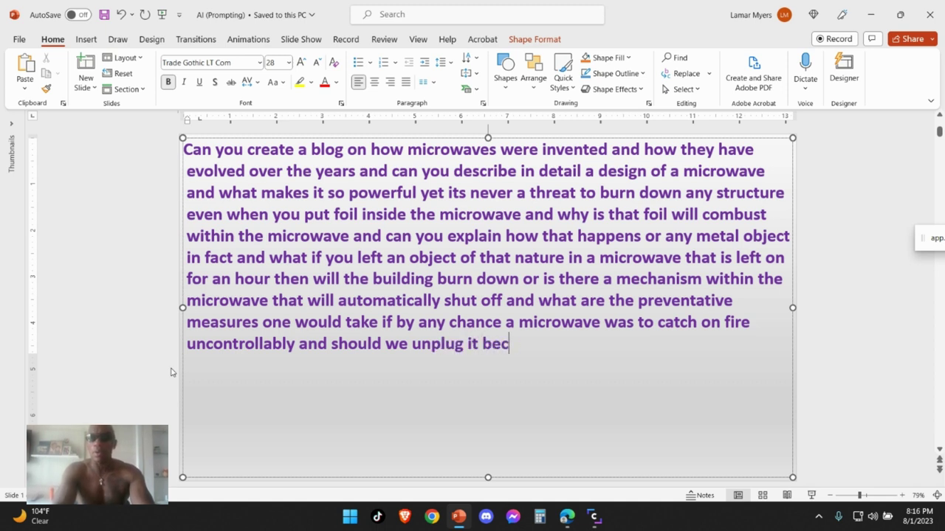
# Step: Add 'before it's too late and what are the different powerful mic' to the prompt
pyautogui.press('BackSpace')
pyautogui.write('fore its ')
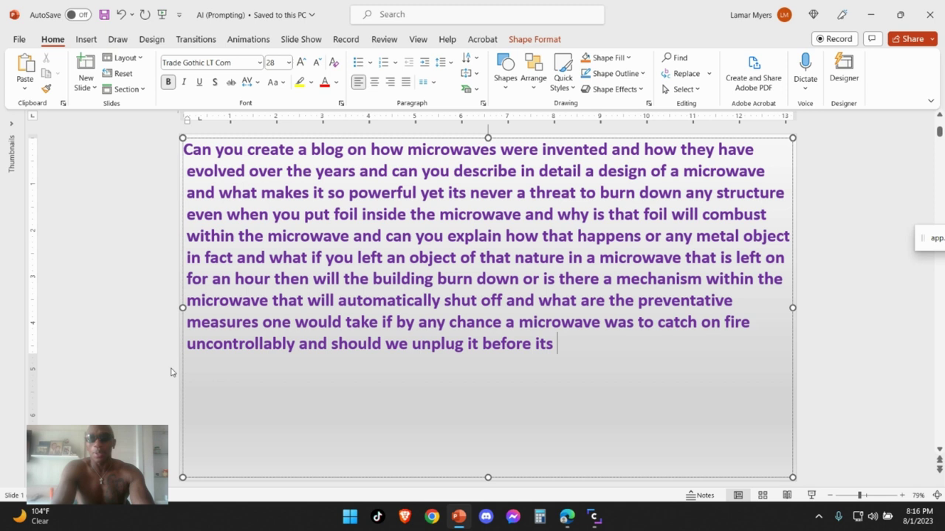
pyautogui.write('too late and')
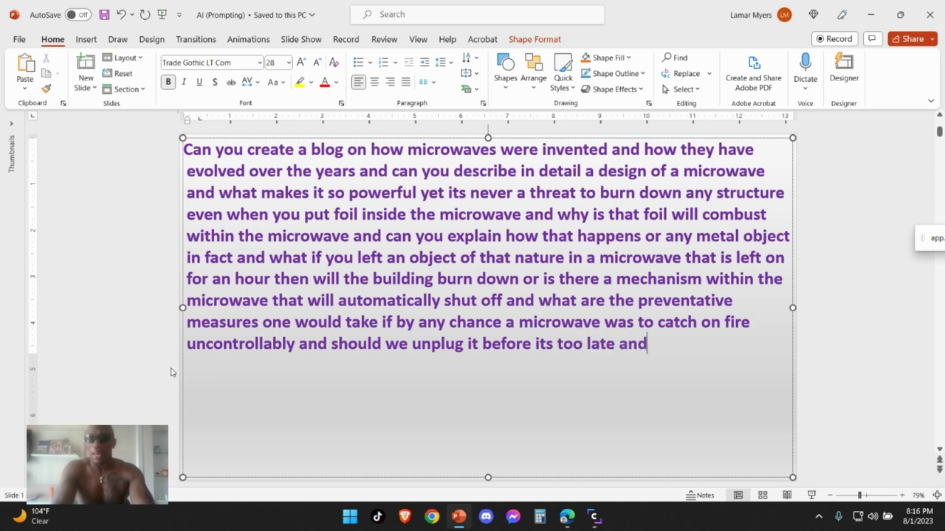
pyautogui.write(' wh')
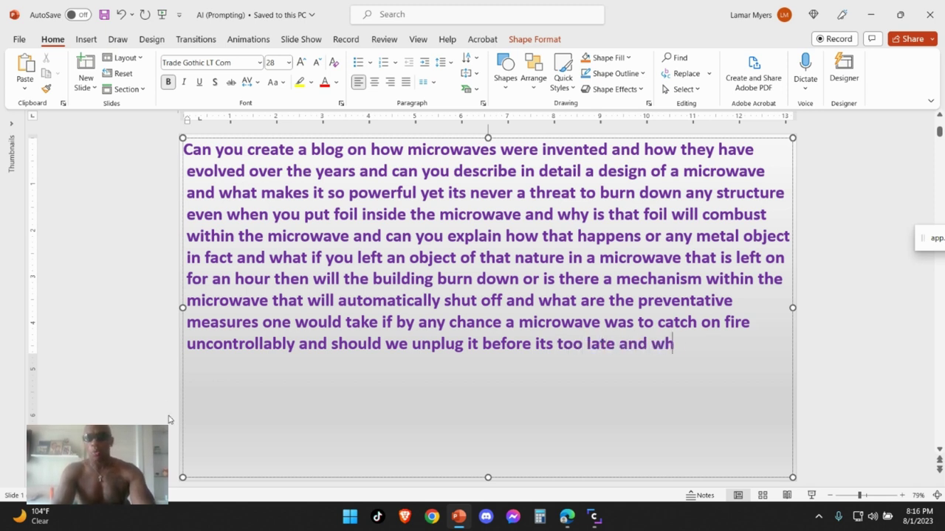
pyautogui.write('at are the power')
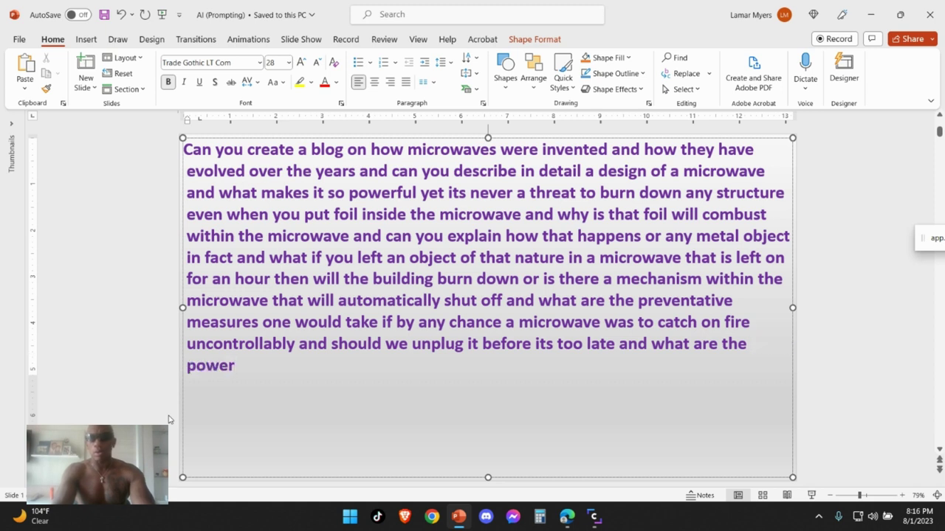
pyautogui.press('BackSpace')
pyautogui.press('BackSpace')
pyautogui.press('BackSpace')
pyautogui.press('BackSpace')
pyautogui.press('BackSpace')
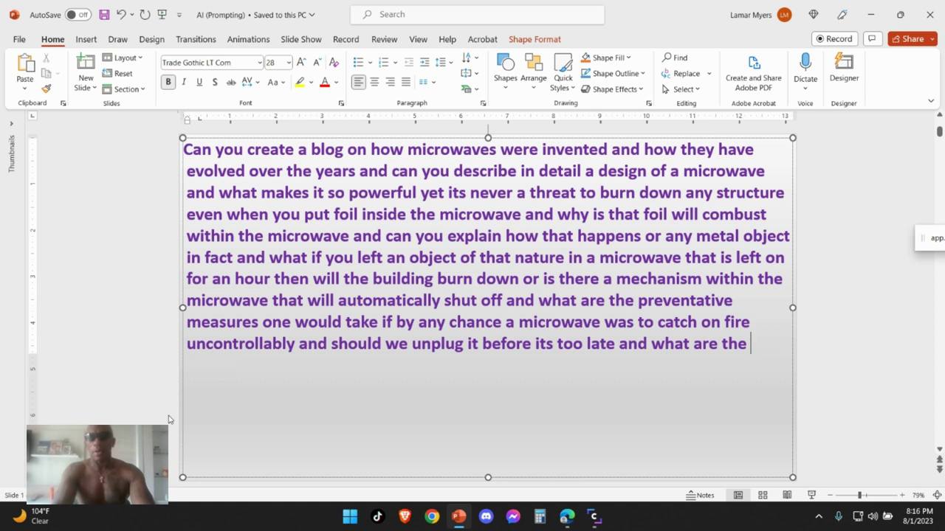
pyautogui.write('differne')
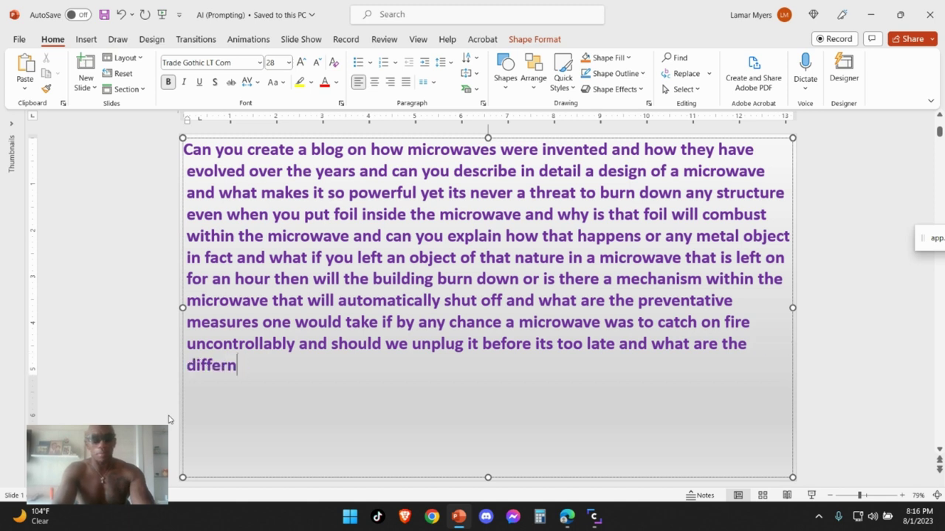
pyautogui.press('BackSpace')
pyautogui.write('e')
pyautogui.press('BackSpace')
pyautogui.write('ent')
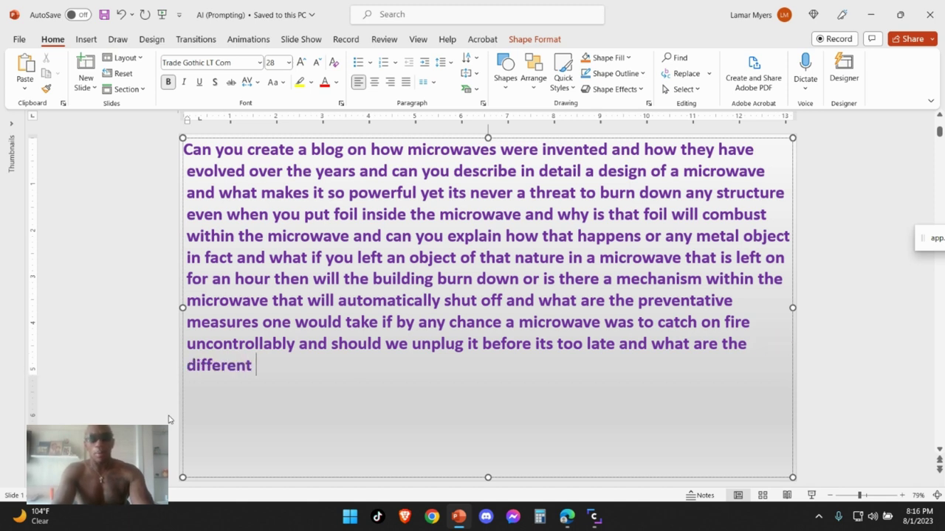
pyautogui.write('powerful')
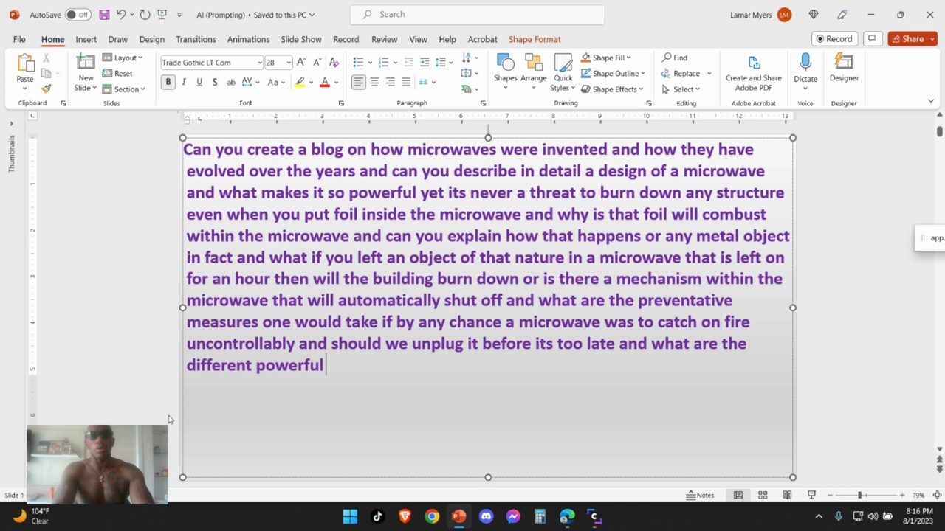
pyautogui.write(' mict')
# Step: Ask what makes powerful microwaves different, recalling old functional commands like convection oven and heating features
pyautogui.press('BackSpace')
pyautogui.write('ro')
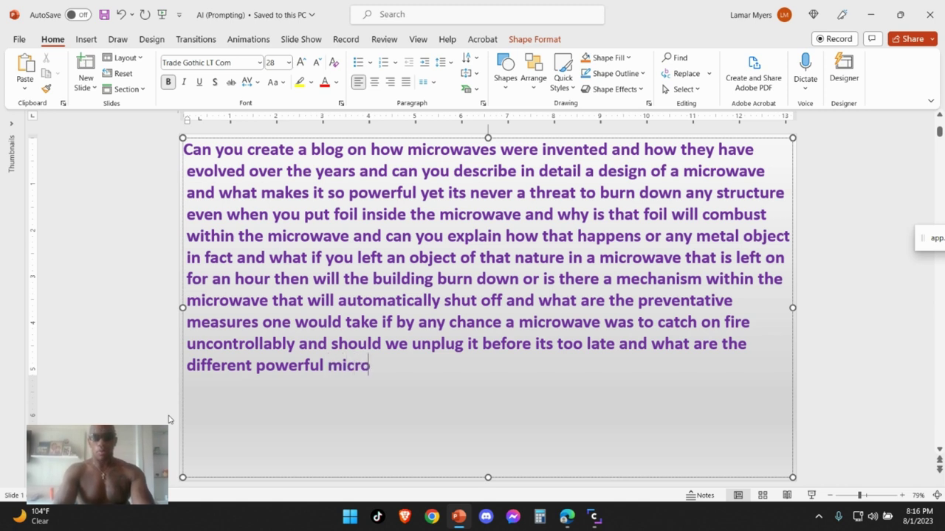
pyautogui.write('waves and wa')
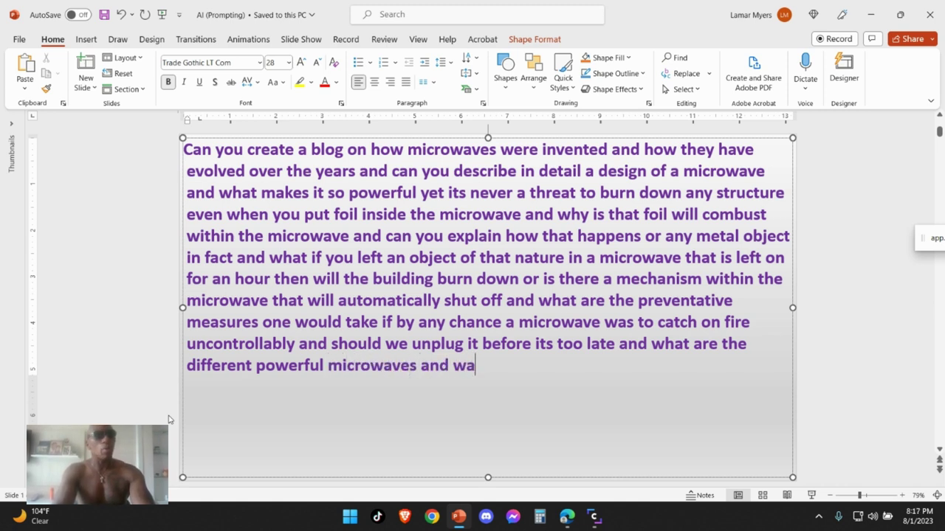
pyautogui.press('BackSpace')
pyautogui.write('ha')
pyautogui.write('ma')
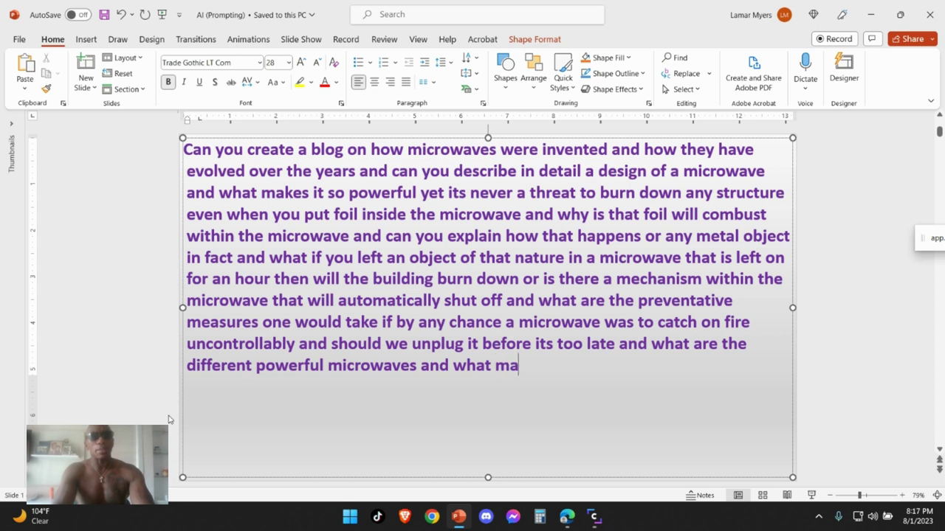
pyautogui.write('kes them di')
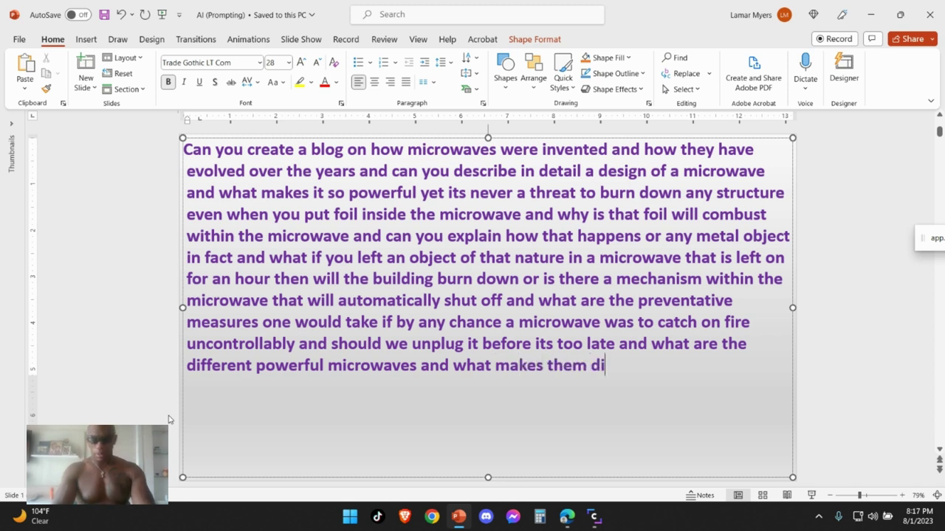
pyautogui.write('fferent and ')
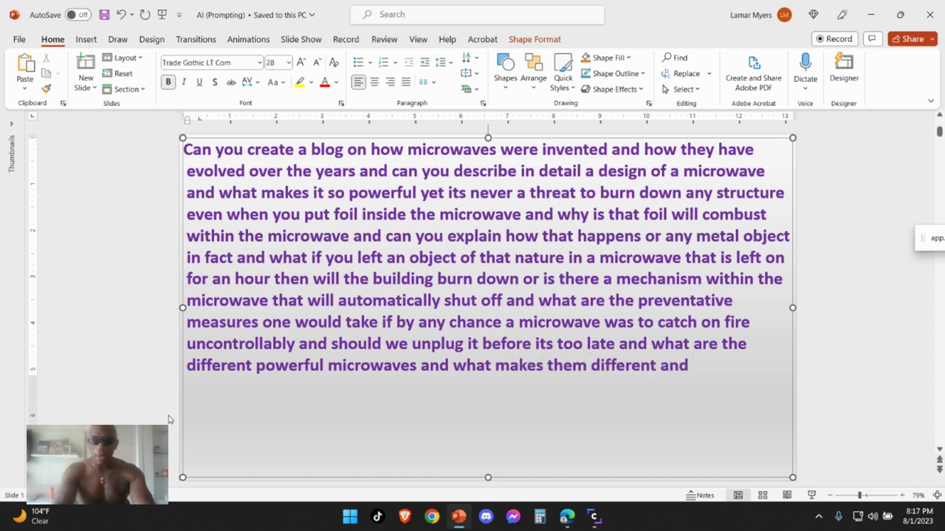
pyautogui.write('I remember b ack')
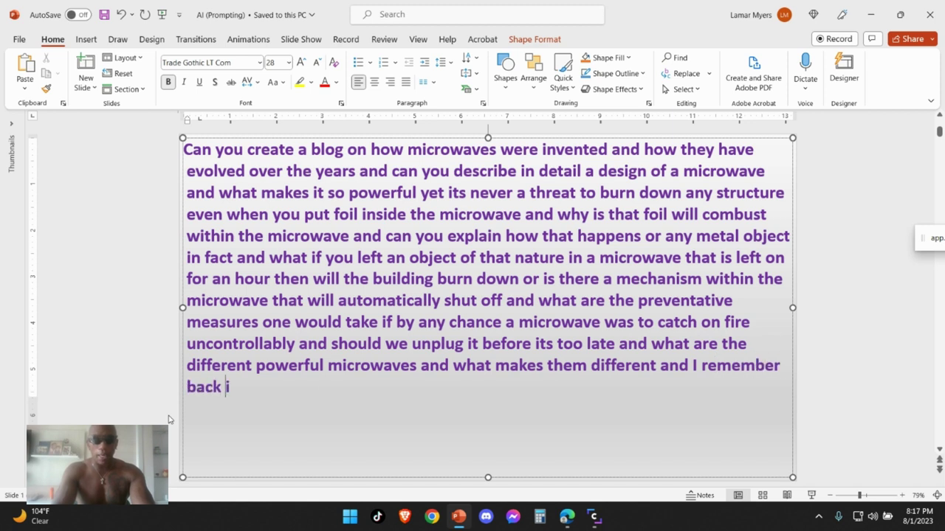
pyautogui.write(' in the daywe')
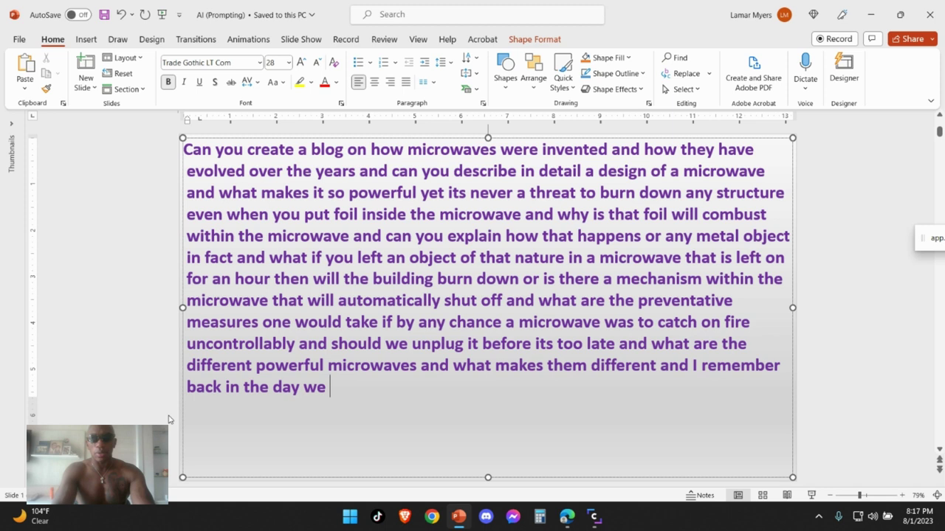
pyautogui.write('use to have many')
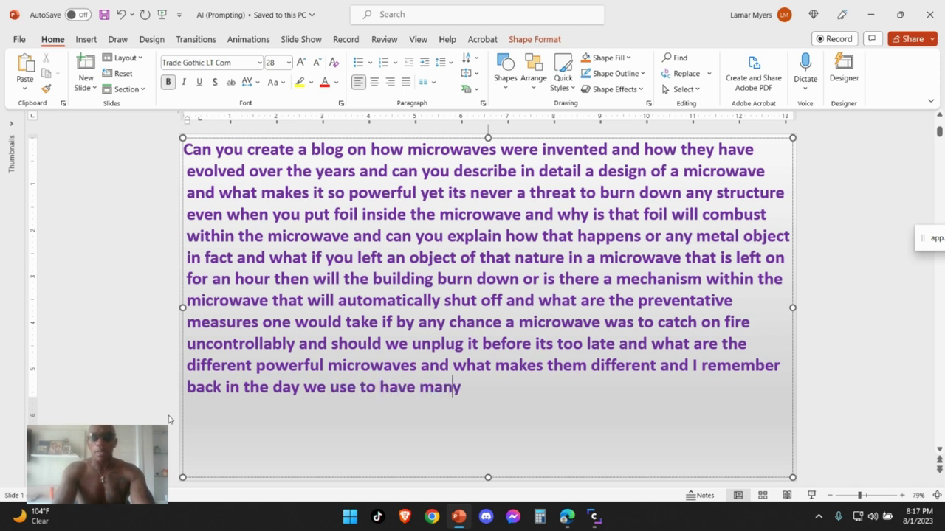
pyautogui.write(' functional ')
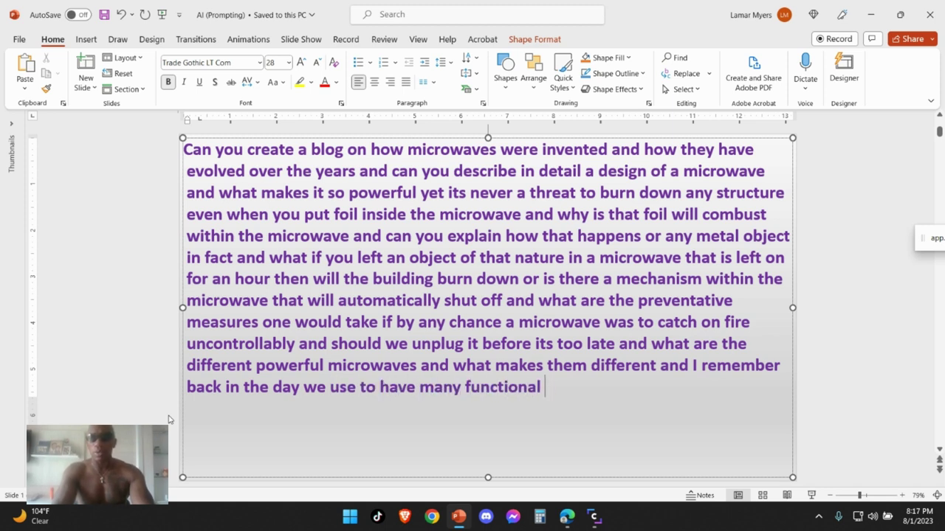
pyautogui.write('com')
pyautogui.write('an ds')
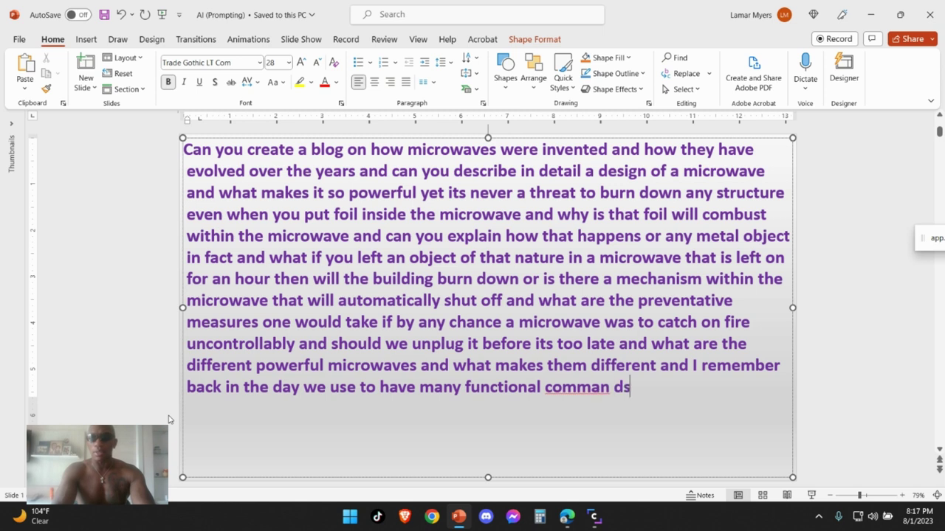
pyautogui.press('BackSpace')
pyautogui.press('BackSpace')
pyautogui.press('BackSpace')
pyautogui.write('ds on the')
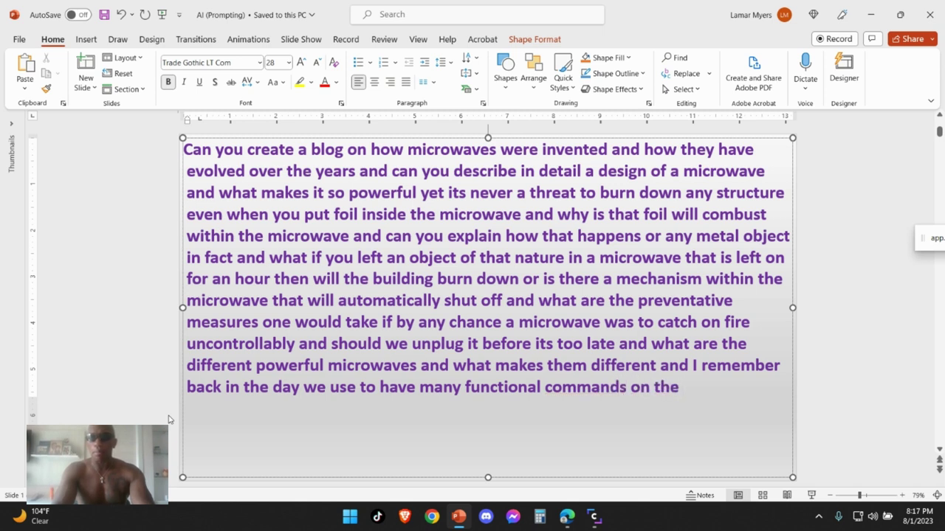
pyautogui.write(' microwavw')
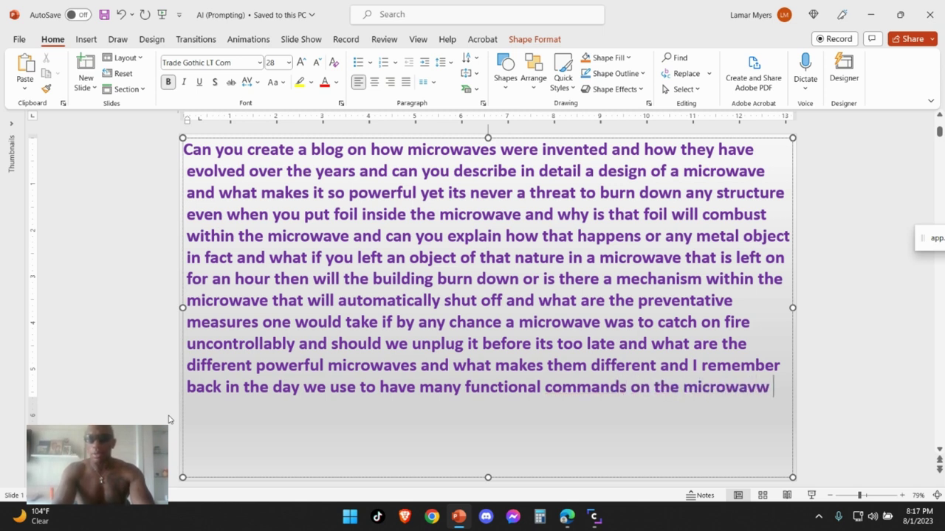
pyautogui.press('BackSpace')
pyautogui.press('BackSpace')
pyautogui.write('ve')
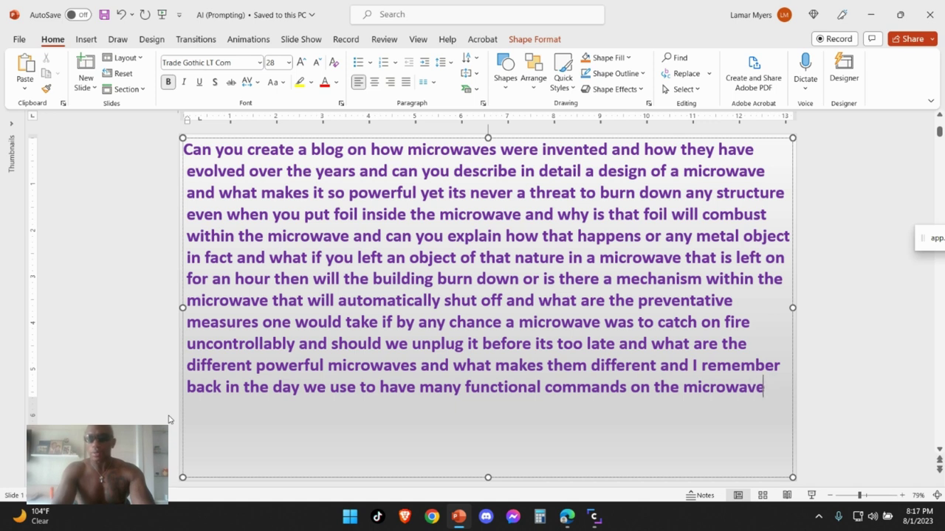
pyautogui.write(' such as con')
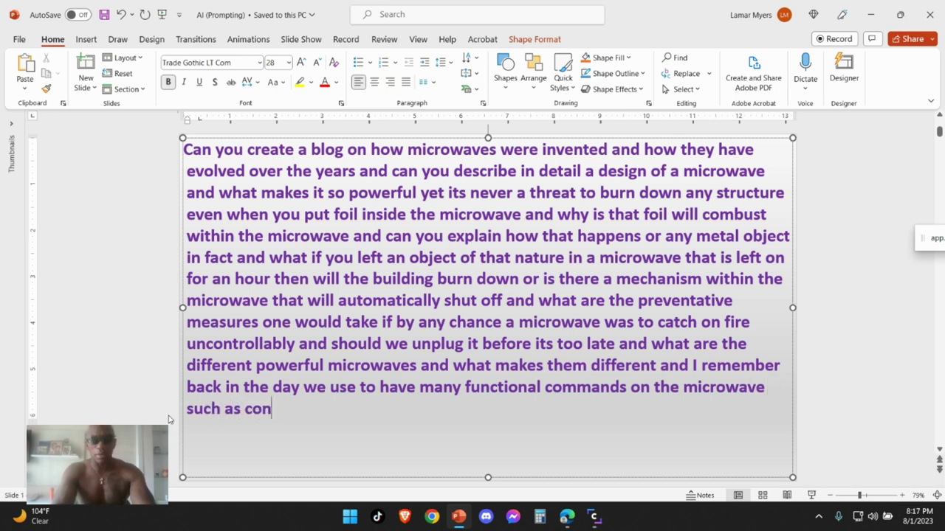
pyautogui.write('ventional o')
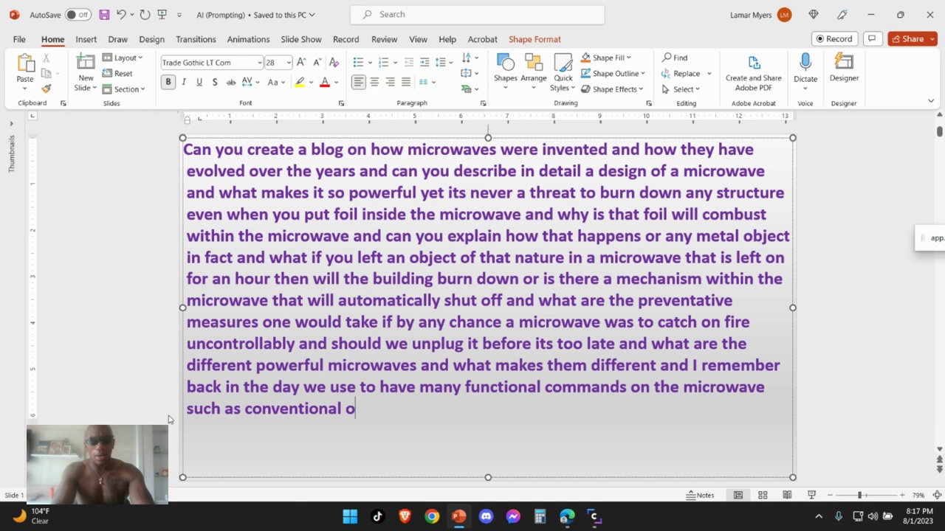
pyautogui.write('ven  so can ')
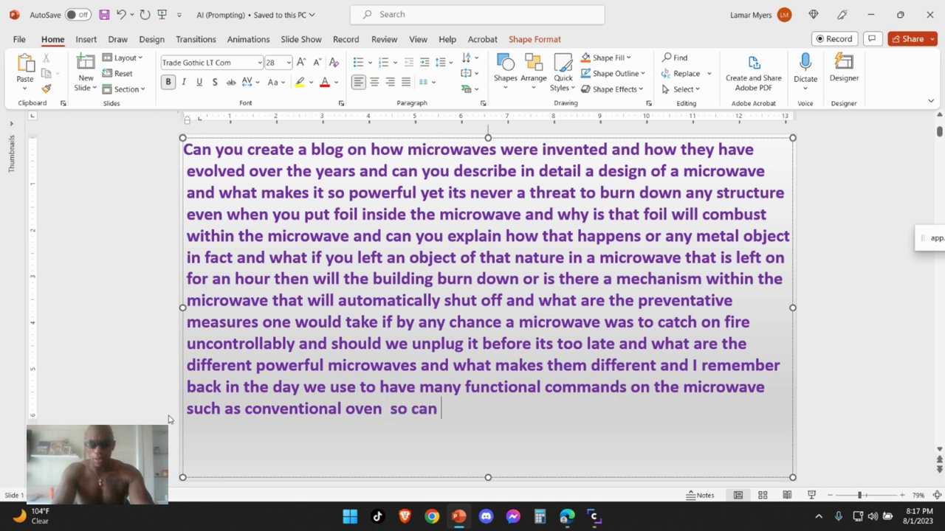
pyautogui.write('you expla')
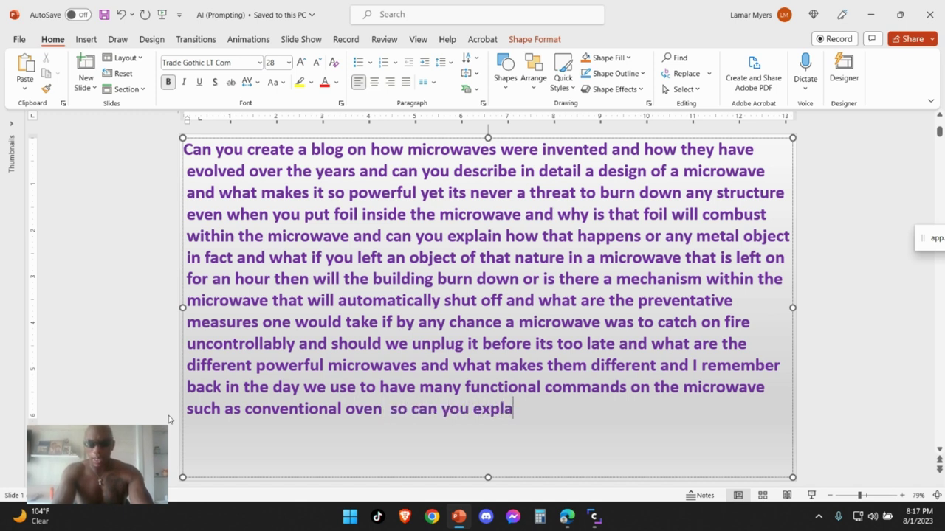
pyautogui.write('in the differen')
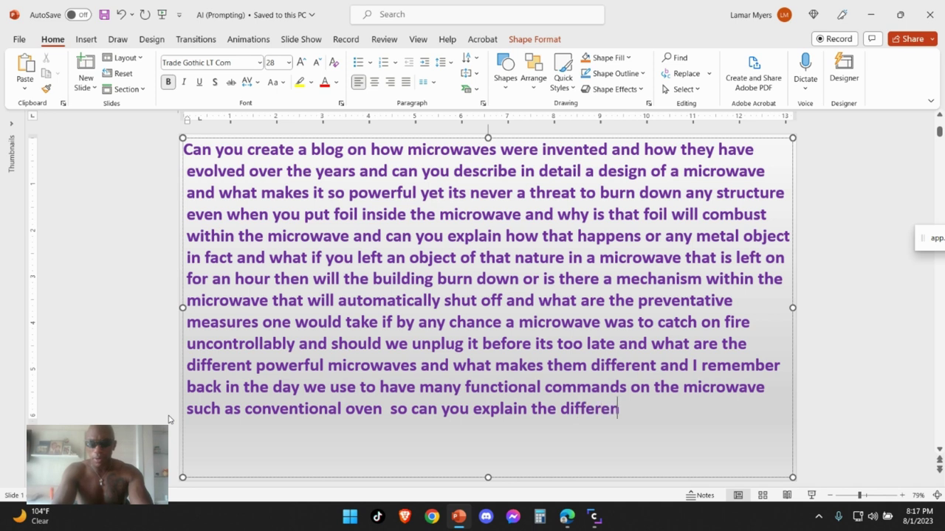
pyautogui.write('t heating')
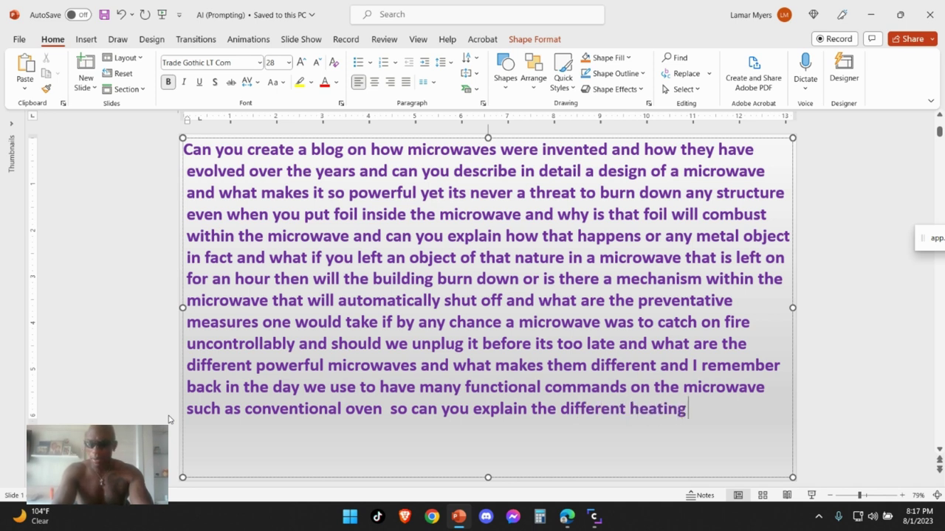
pyautogui.write(' features of a')
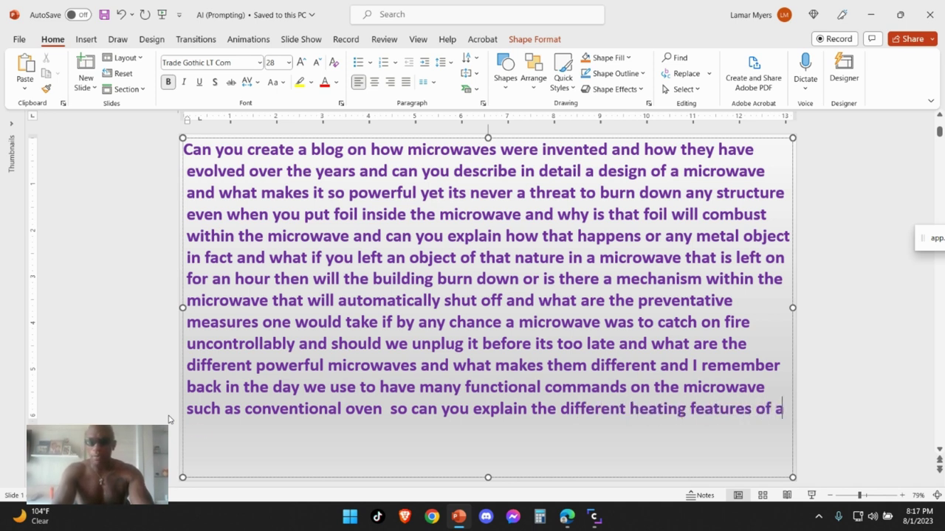
pyautogui.write('n')
# Step: Ask whether the microwave is still a good purchase for most people in today's world
pyautogui.press('BackSpace')
pyautogui.write('m ')
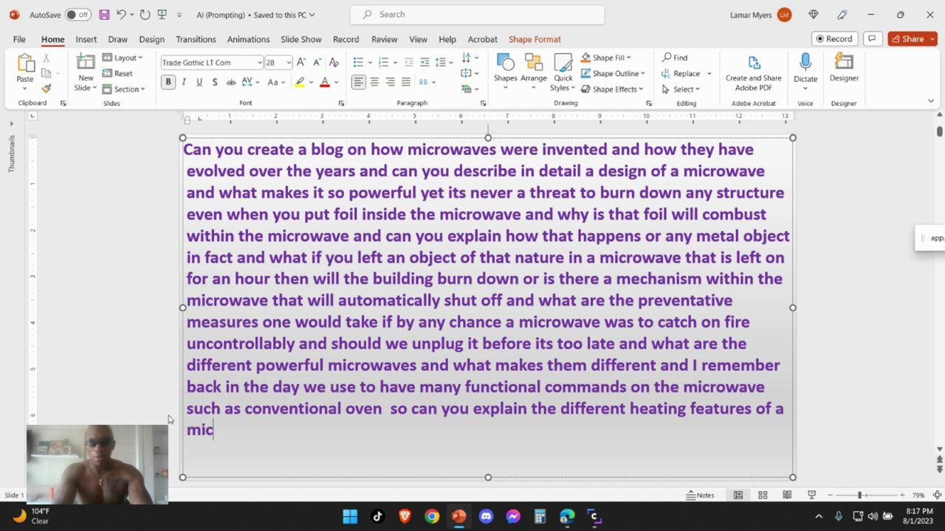
pyautogui.write('rowave a')
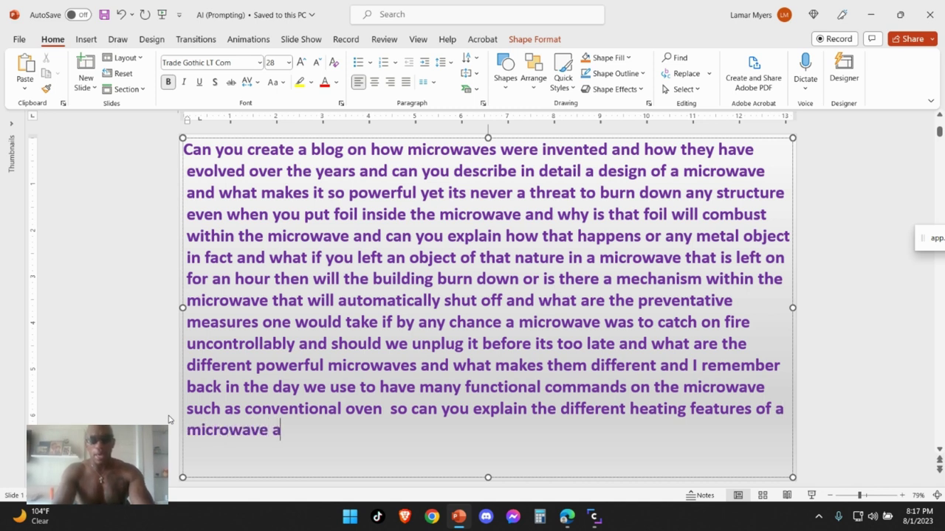
pyautogui.write('nd is the micr')
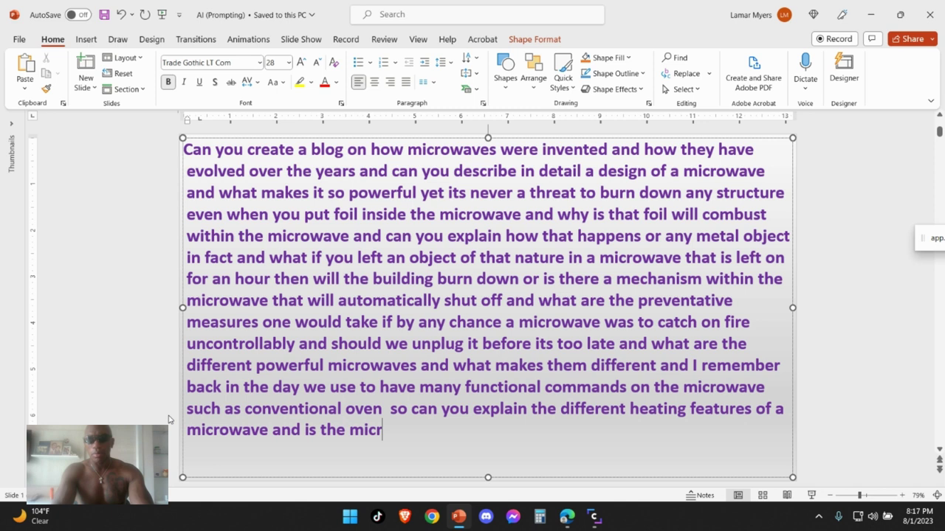
pyautogui.write('o')
pyautogui.write('wave')
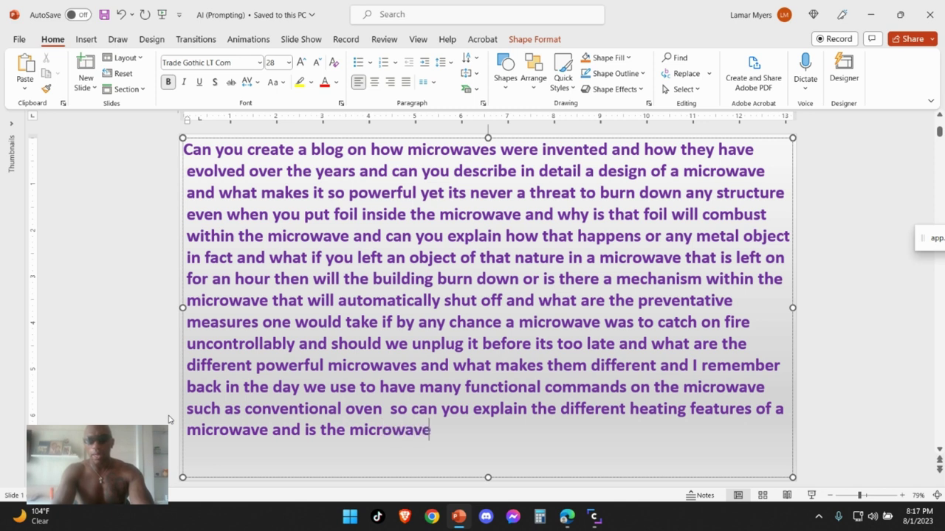
pyautogui.write(' still a good ')
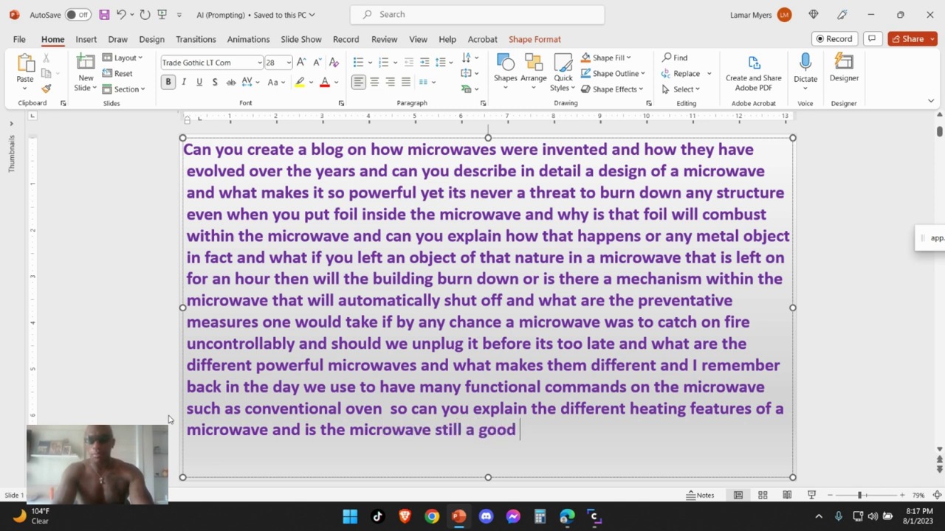
pyautogui.write('purchase =')
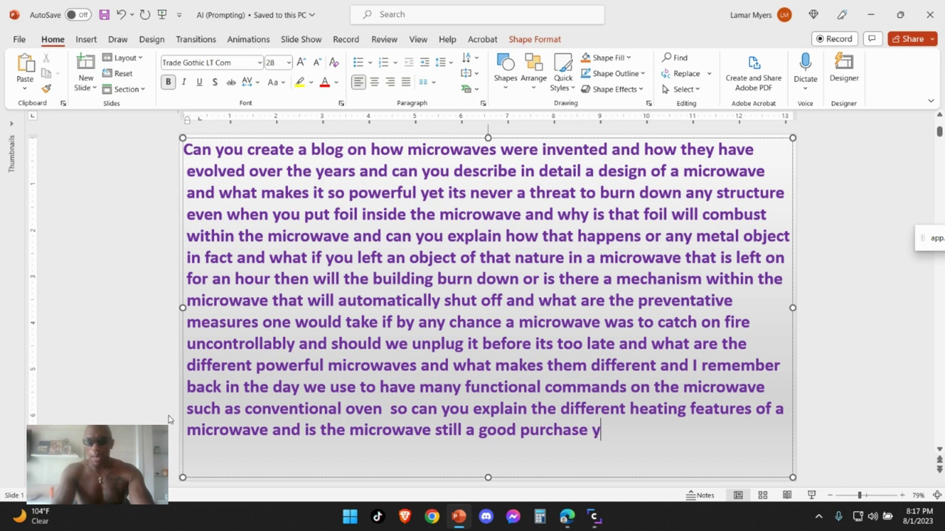
pyautogui.write('by')
pyautogui.press('BackSpace')
pyautogui.press('BackSpace')
pyautogui.press('BackSpace')
pyautogui.write('by')
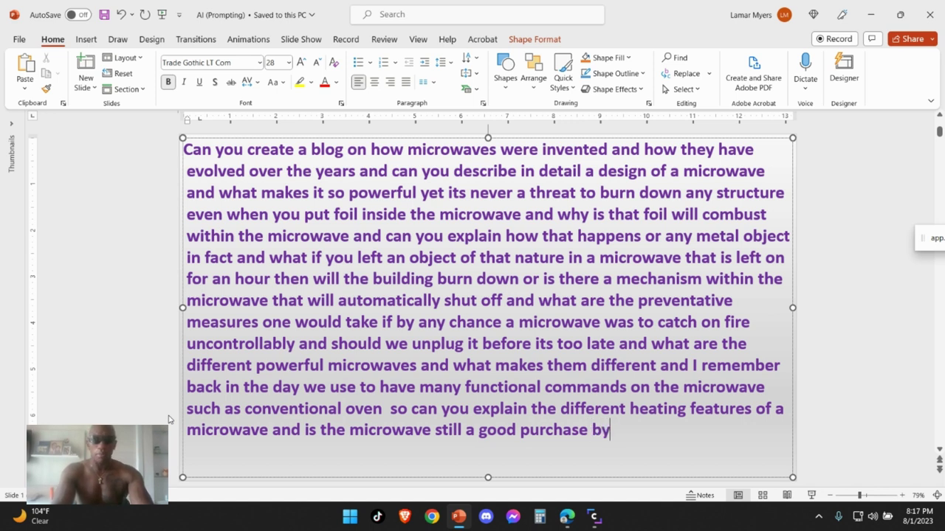
pyautogui.write(' most')
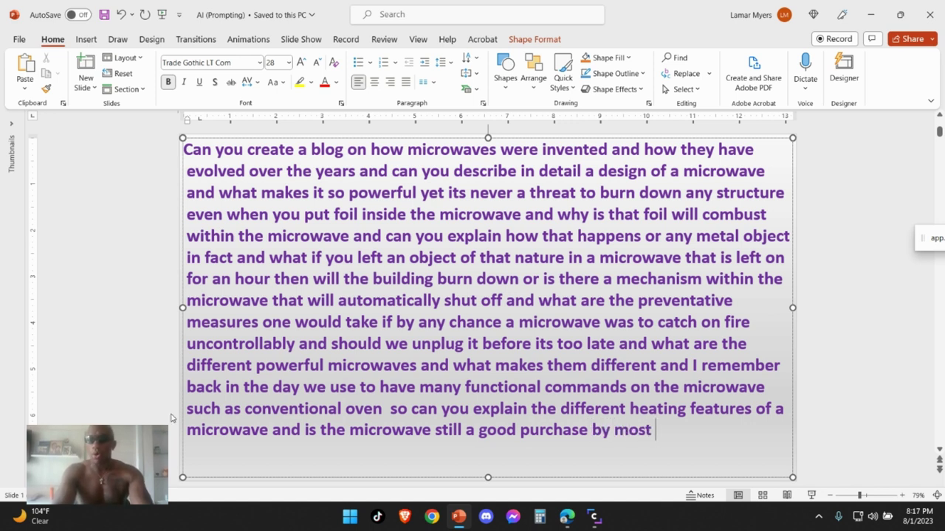
pyautogui.write(' or some peopol')
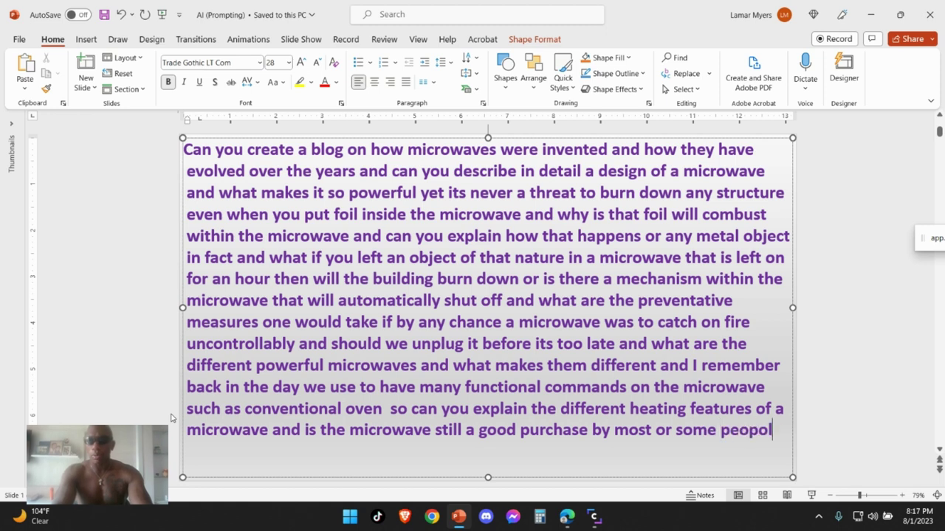
pyautogui.press('BackSpace')
pyautogui.press('BackSpace')
pyautogui.write('le i')
pyautogui.write(' the')
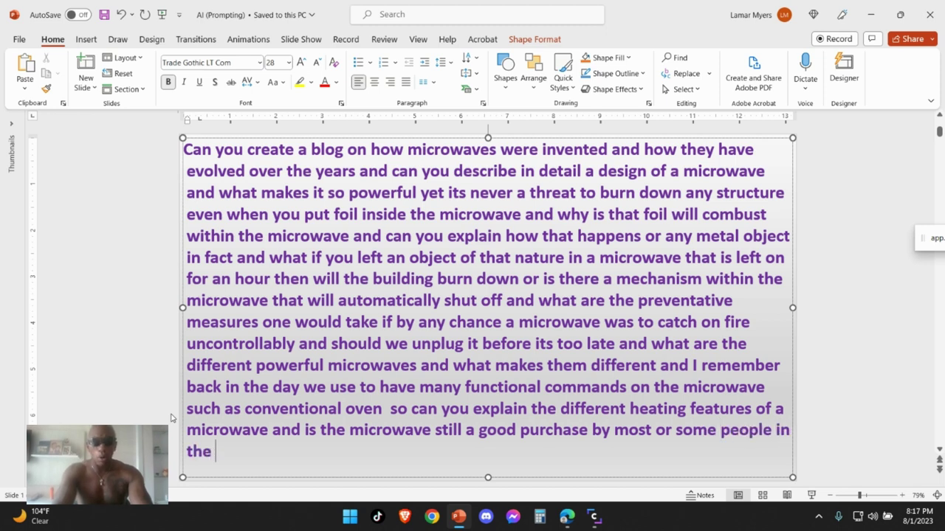
pyautogui.write('world today')
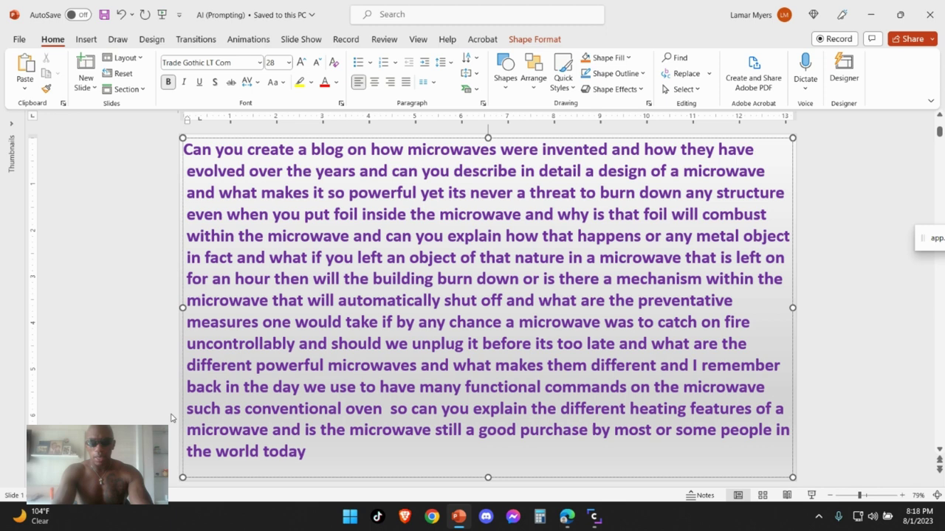
pyautogui.write(' and the reason i')
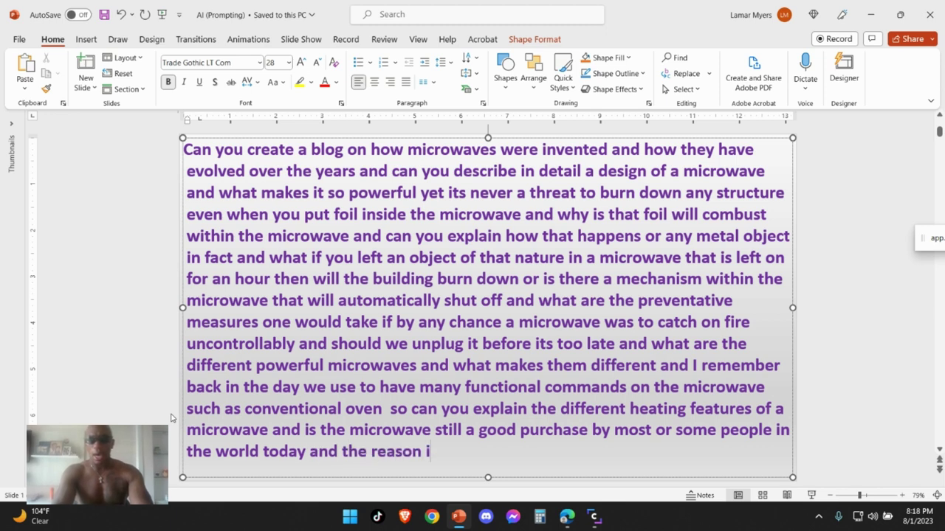
pyautogui.write(' ask is that y')
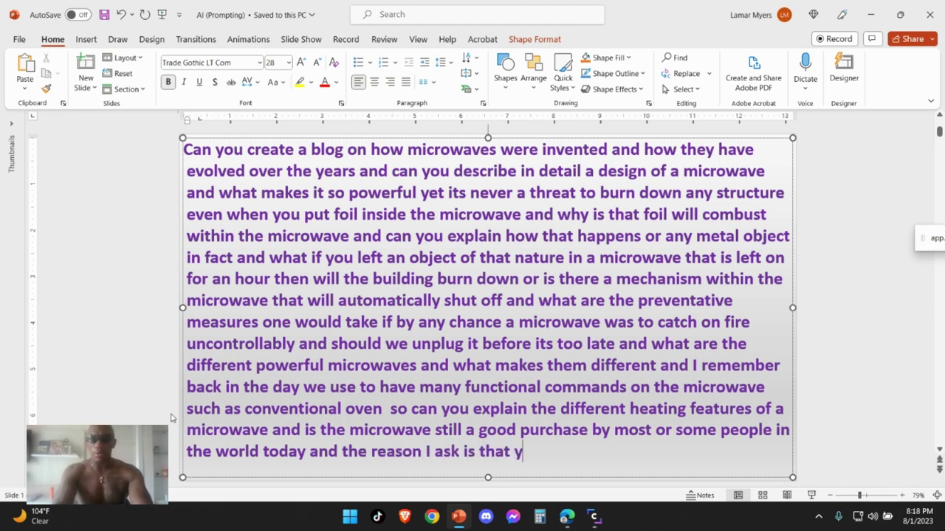
pyautogui.write('ou ha')
# Step: End the prompt with 'so many options such as air fryer', then select all the prompt text
pyautogui.press('BackSpace')
pyautogui.press('BackSpace')
pyautogui.write('e')
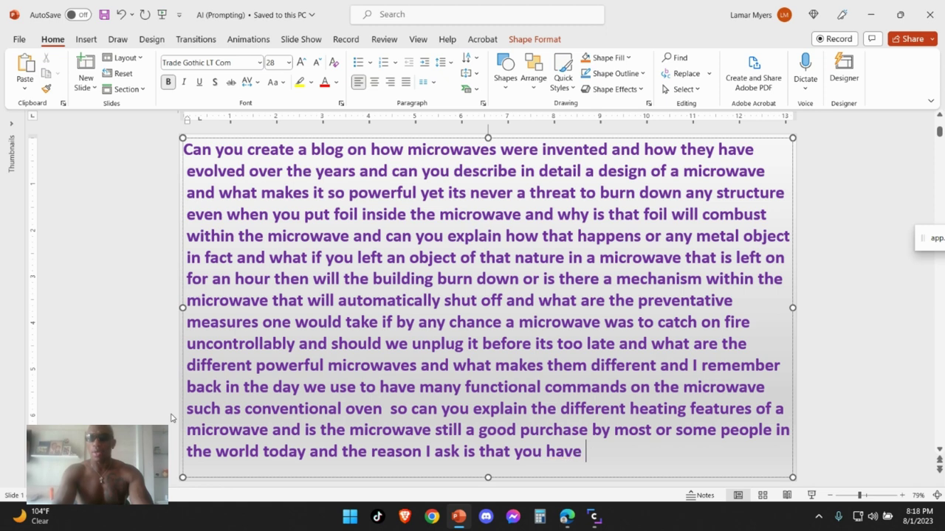
pyautogui.write(' so many ')
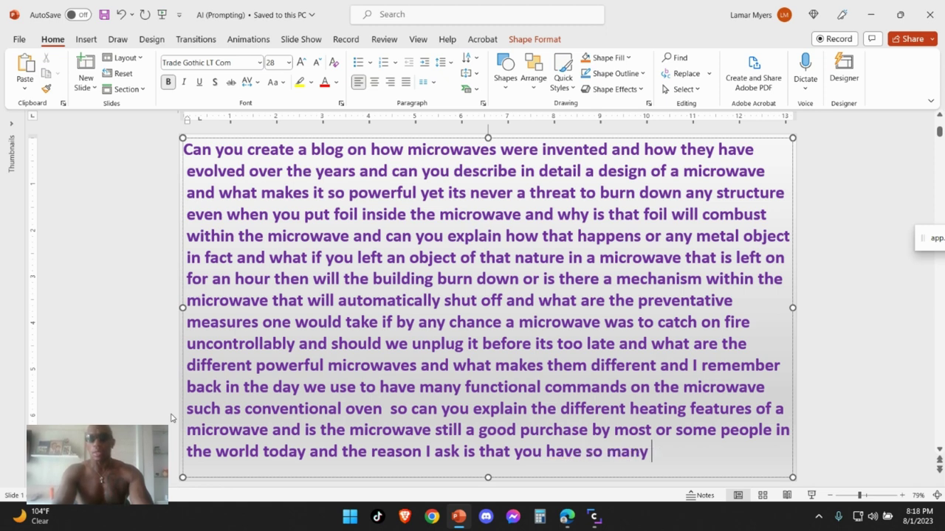
pyautogui.write('optoi')
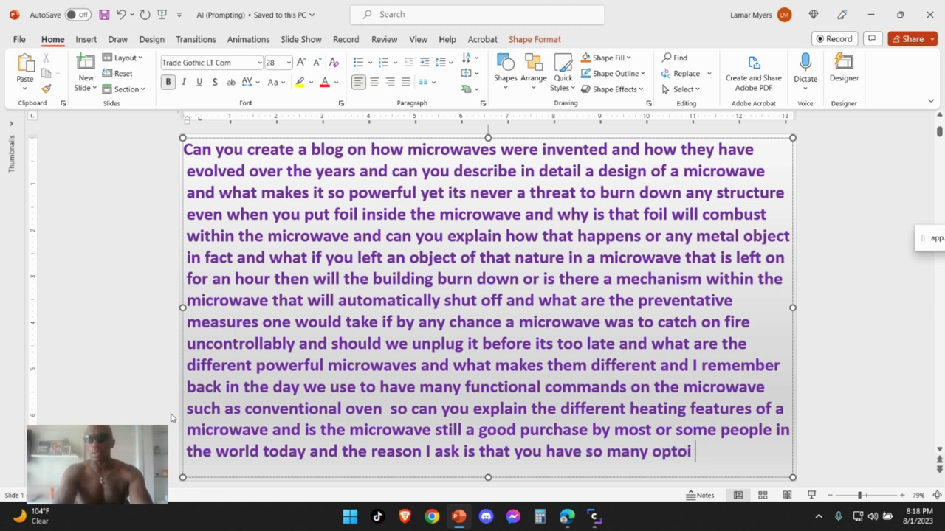
pyautogui.press('BackSpace')
pyautogui.press('BackSpace')
pyautogui.write('ions such')
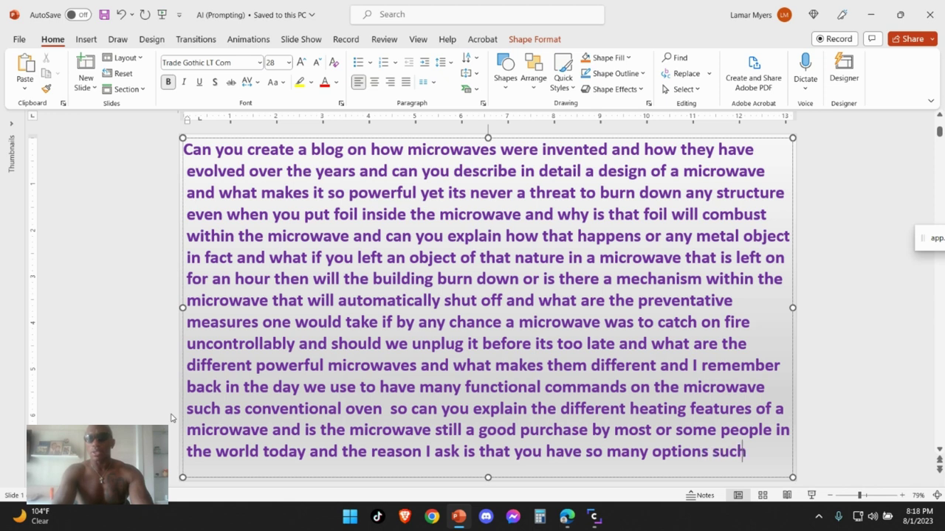
pyautogui.write(' as a')
pyautogui.write('ir fry')
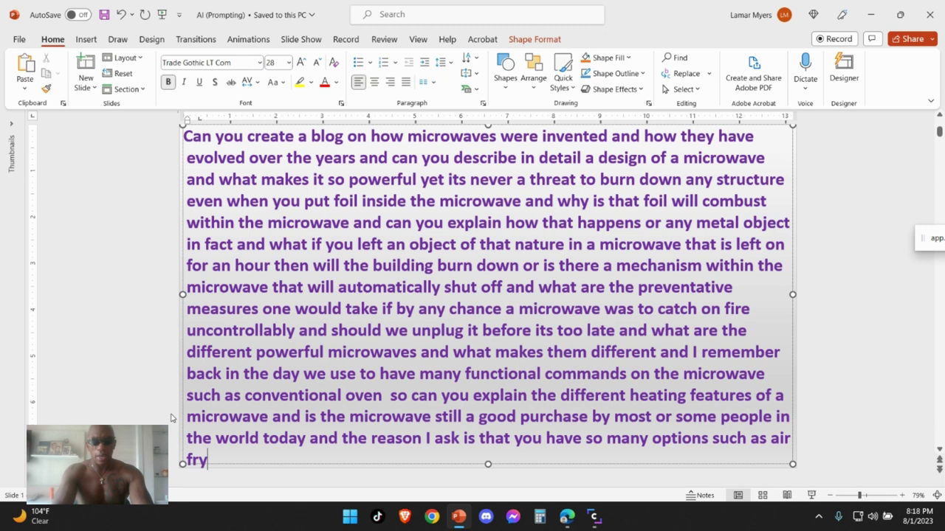
pyautogui.write('ers')
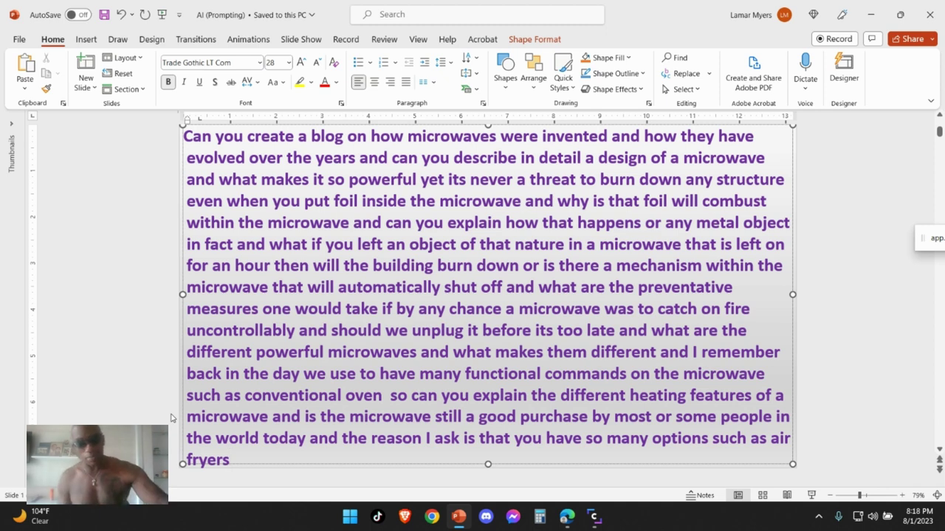
pyautogui.hotkey('ctrl', 'a')
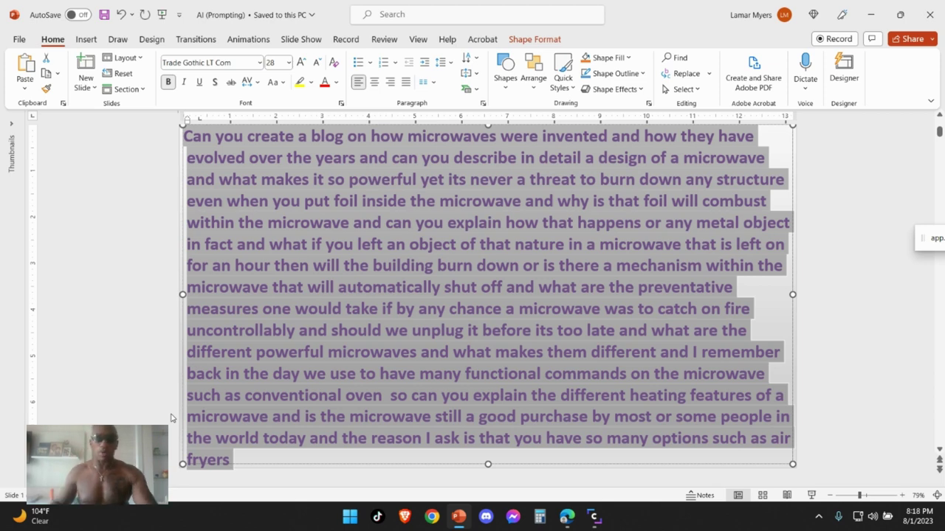
pyautogui.hotkey('alt', 'Tab')
pyautogui.hotkey('alt', 'Tab')
pyautogui.hotkey('alt', 'Tab')
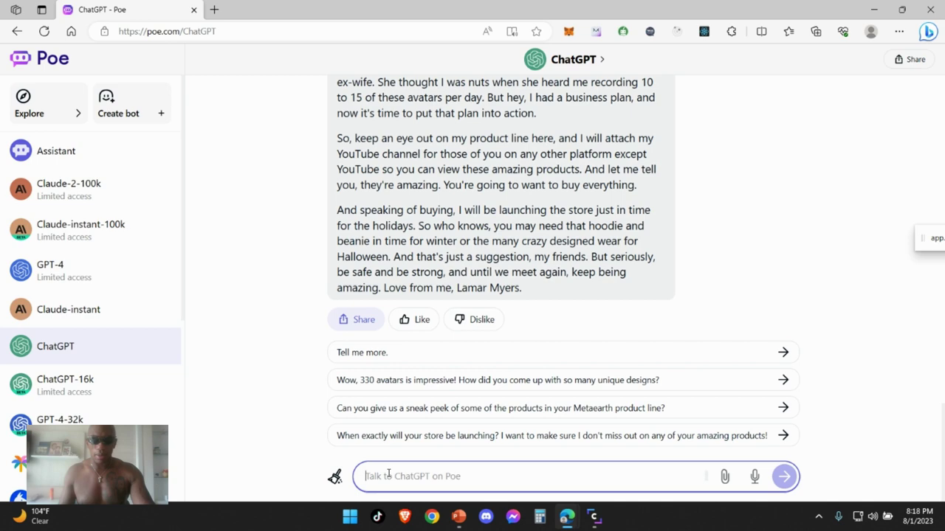
# Step: Paste the microwave prompt into the 'Talk to ChatGPT on Poe' box and scroll through to review it
pyautogui.hotkey('ctrl', 'v')
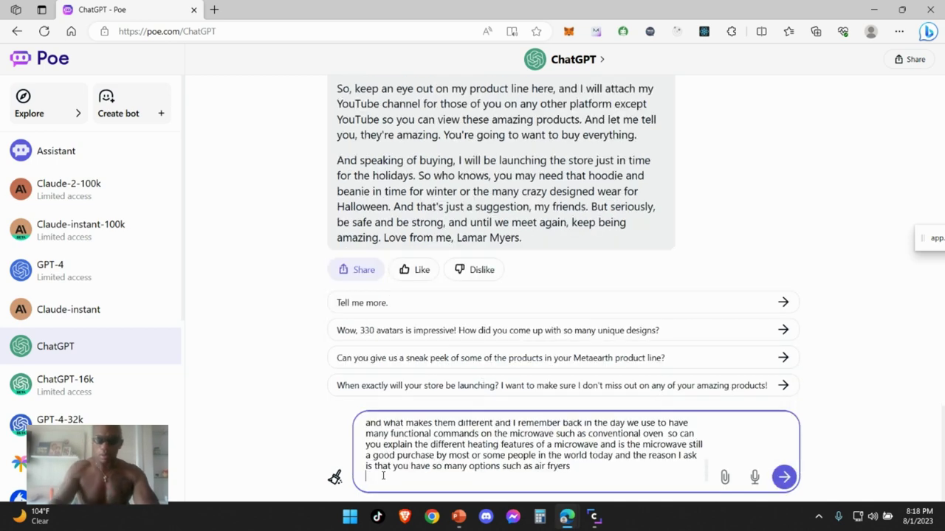
pyautogui.scroll(5, 383, 476)
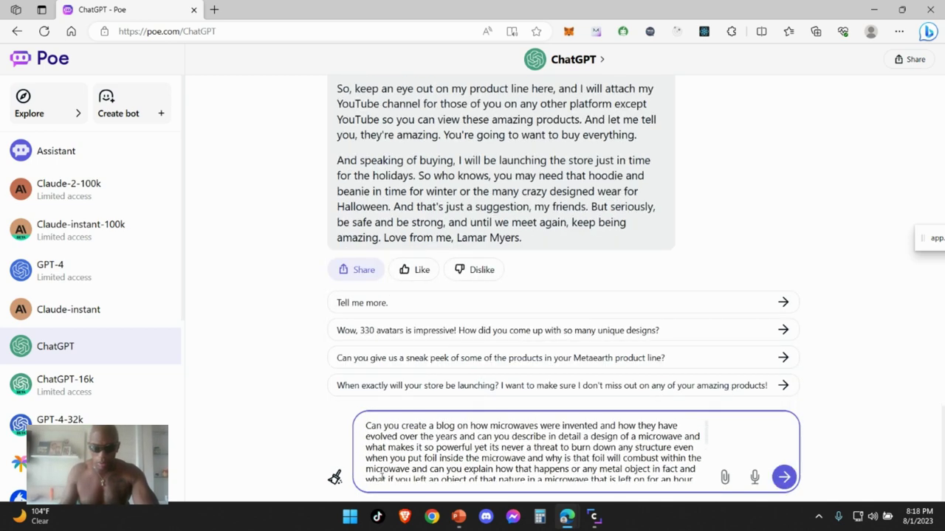
pyautogui.scroll(3, 848, 255)
pyautogui.scroll(-3, 848, 258)
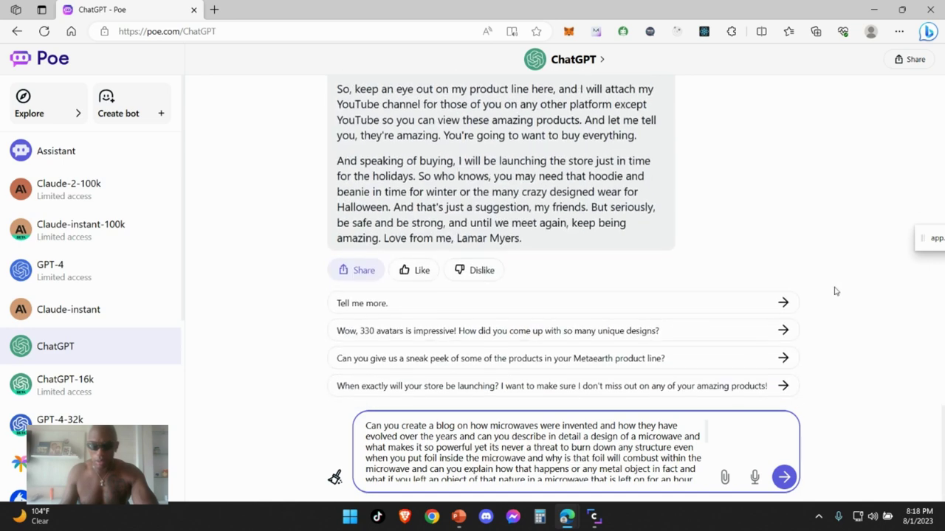
pyautogui.scroll(1, 834, 310)
pyautogui.scroll(1, 919, 320)
pyautogui.scroll(-2, 919, 319)
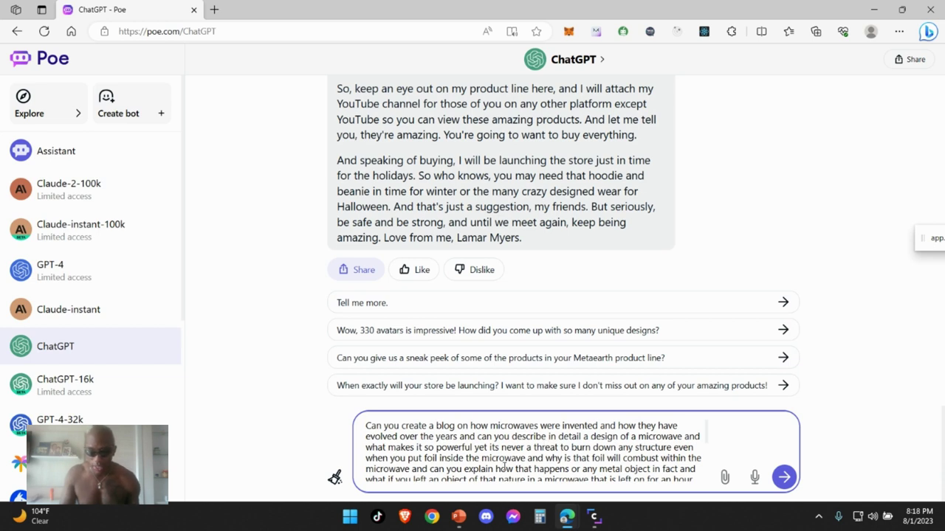
pyautogui.scroll(-1, 509, 464)
pyautogui.scroll(-1, 590, 448)
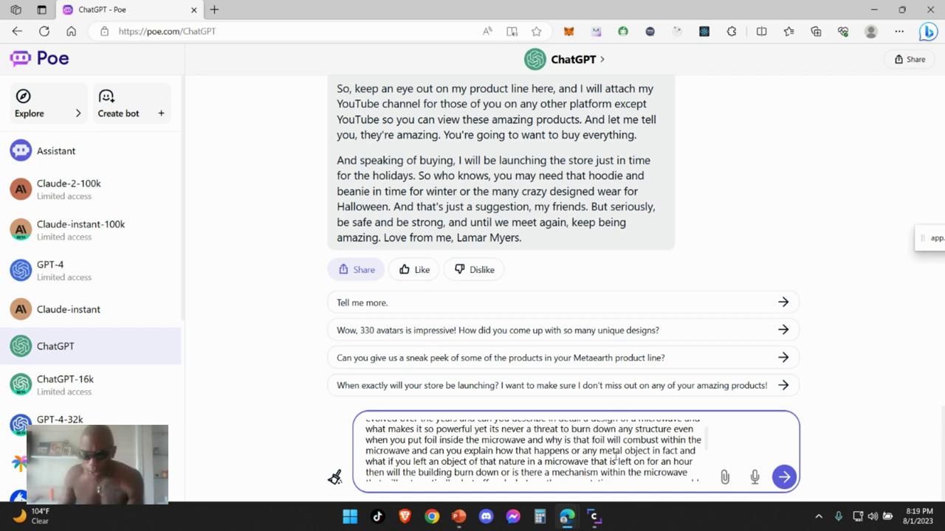
pyautogui.scroll(-1, 418, 434)
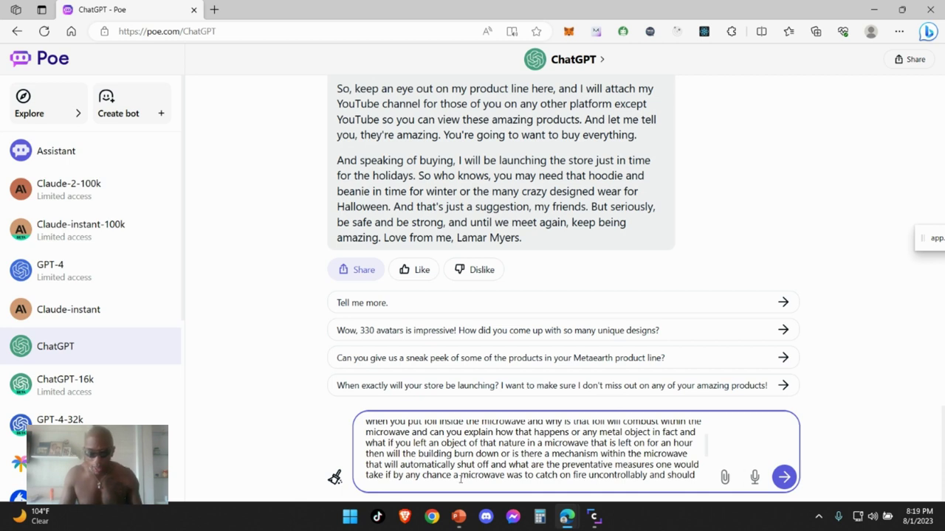
pyautogui.scroll(-1, 527, 467)
pyautogui.scroll(-1, 517, 446)
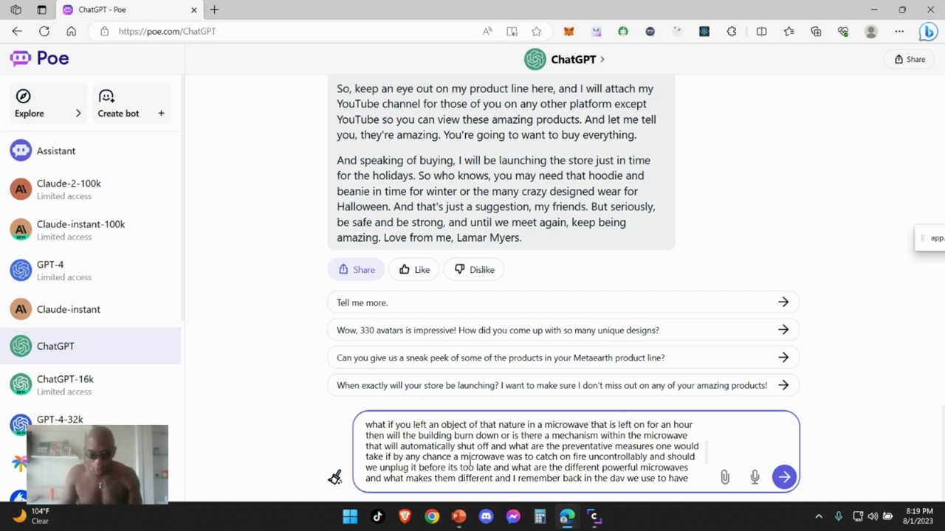
pyautogui.scroll(-1, 571, 448)
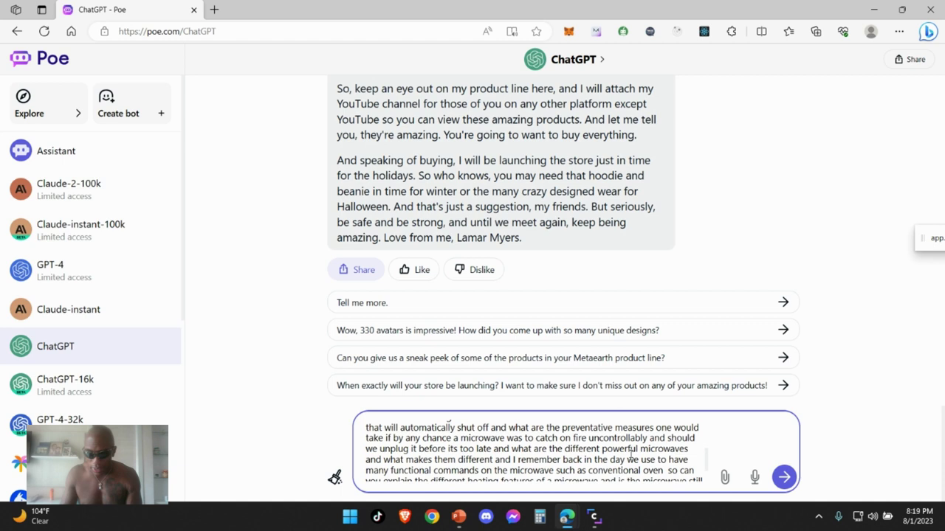
pyautogui.scroll(-1, 631, 454)
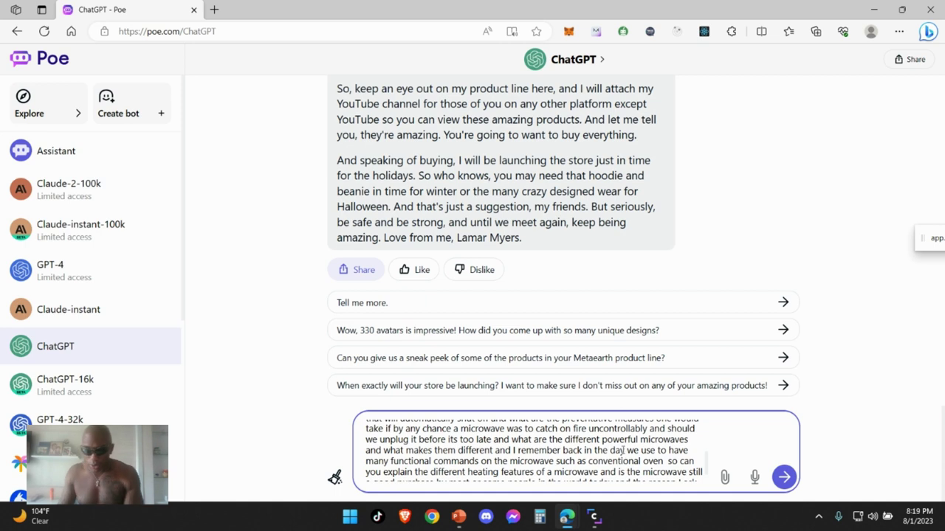
pyautogui.scroll(-1, 623, 451)
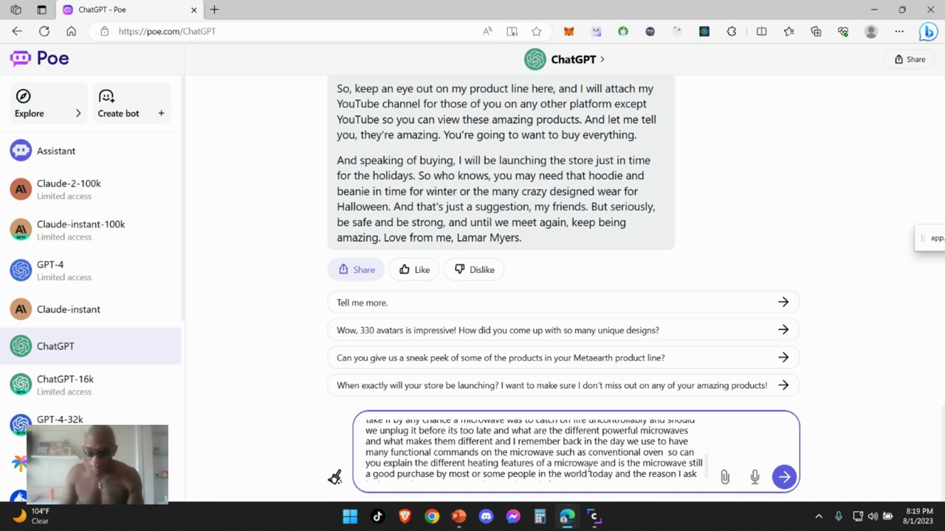
pyautogui.scroll(-1, 561, 457)
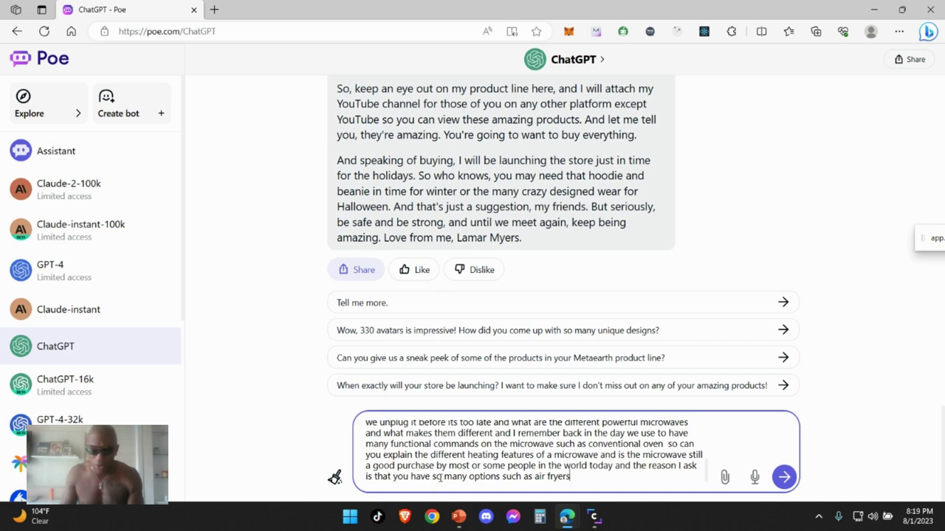
pyautogui.scroll(3, 547, 476)
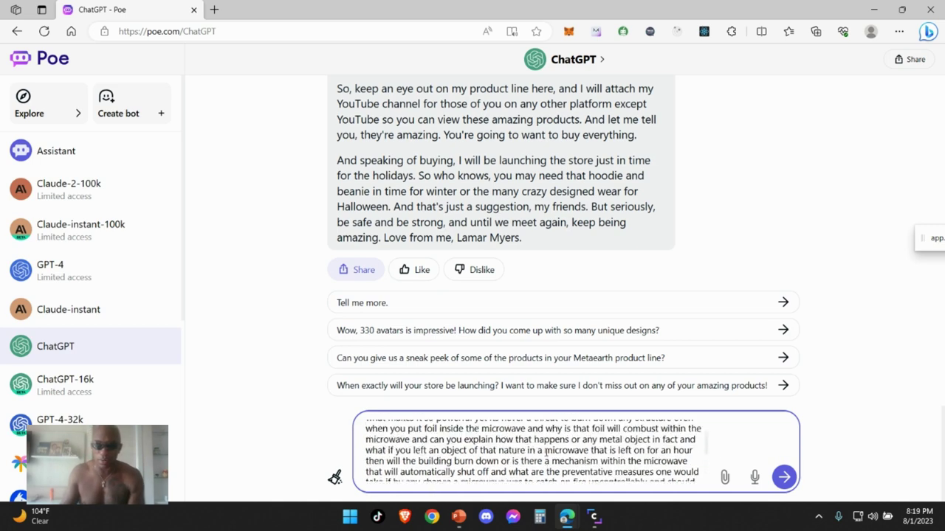
pyautogui.scroll(3, 430, 436)
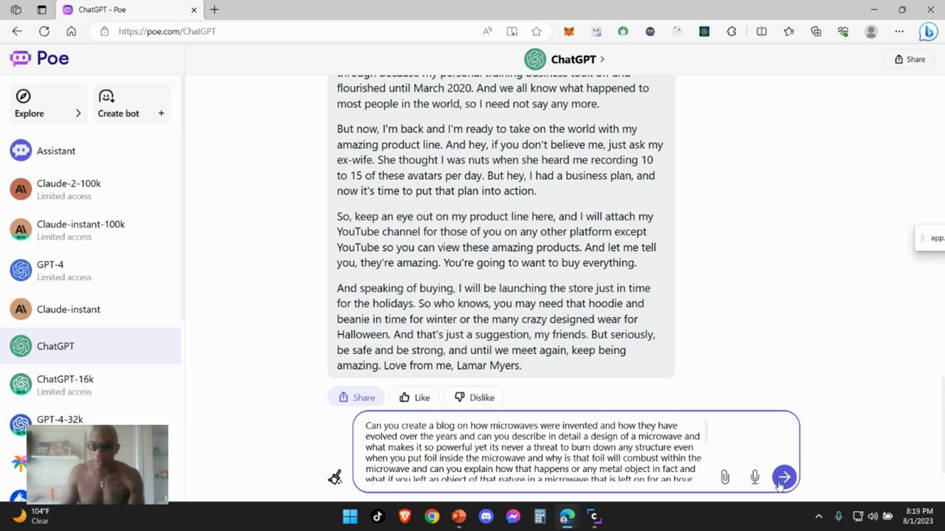
# Step: Send the microwave-blog prompt to ChatGPT and wait for the reply to generate
pyautogui.click(782, 478)
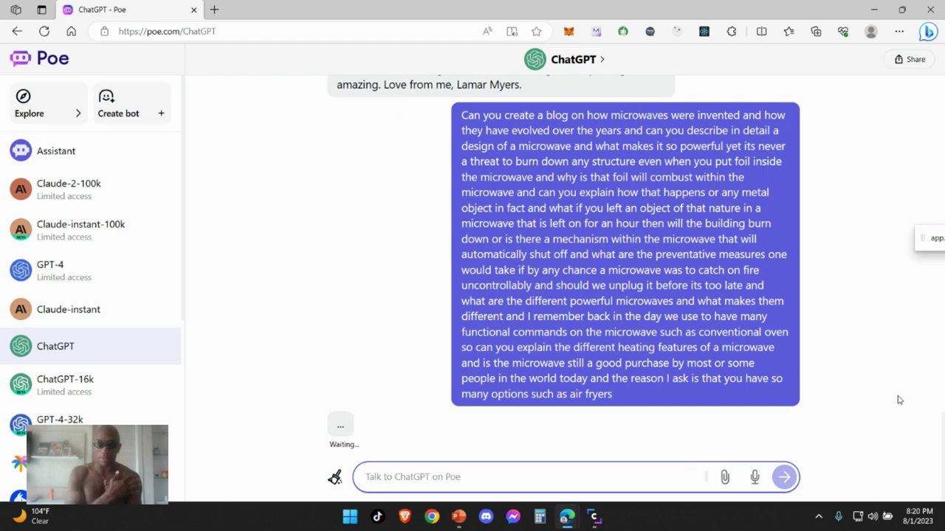
pyautogui.scroll(5, 560, 362)
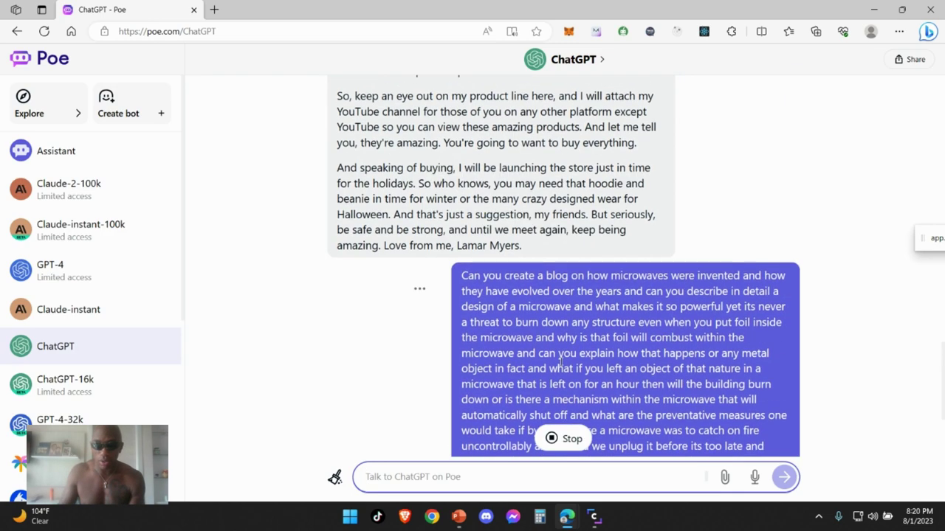
pyautogui.scroll(-3, 560, 361)
pyautogui.scroll(2, 557, 367)
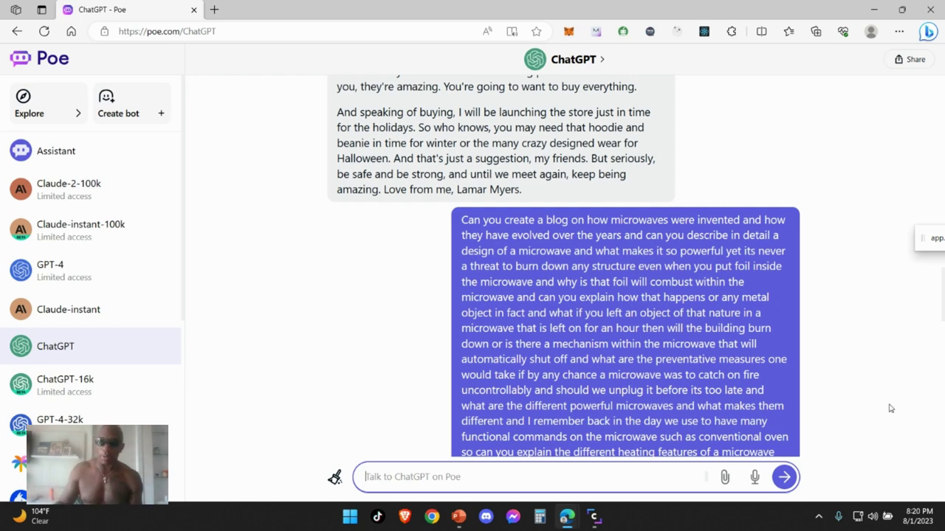
# Step: Scroll to the start of ChatGPT's blog 'Microwaves: A Brief History and Evolution'
pyautogui.scroll(-3, 891, 409)
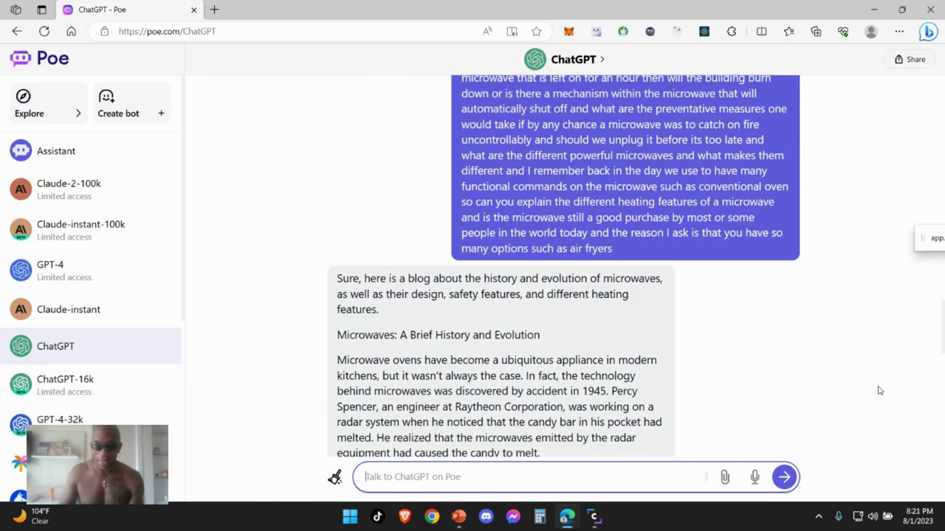
pyautogui.scroll(-1, 878, 391)
pyautogui.scroll(-2, 854, 379)
pyautogui.scroll(1, 675, 256)
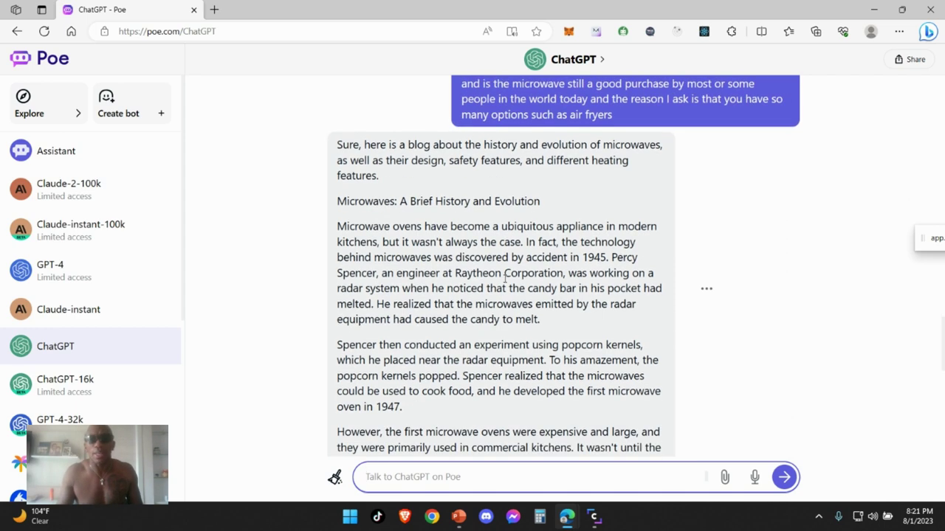
pyautogui.scroll(-1, 505, 277)
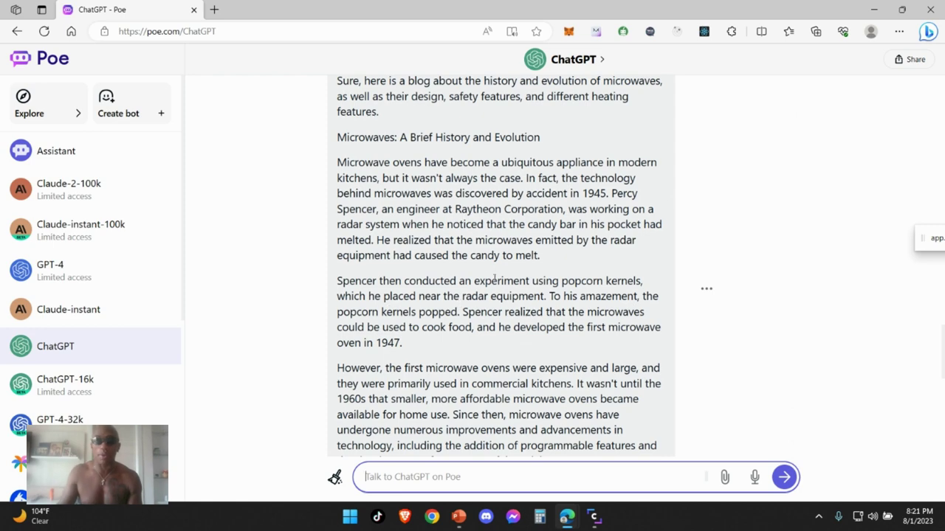
# Step: Scroll the reply to the 'Microwave Design and Safety Features' section on magnetrons and shielding
pyautogui.scroll(-3, 494, 309)
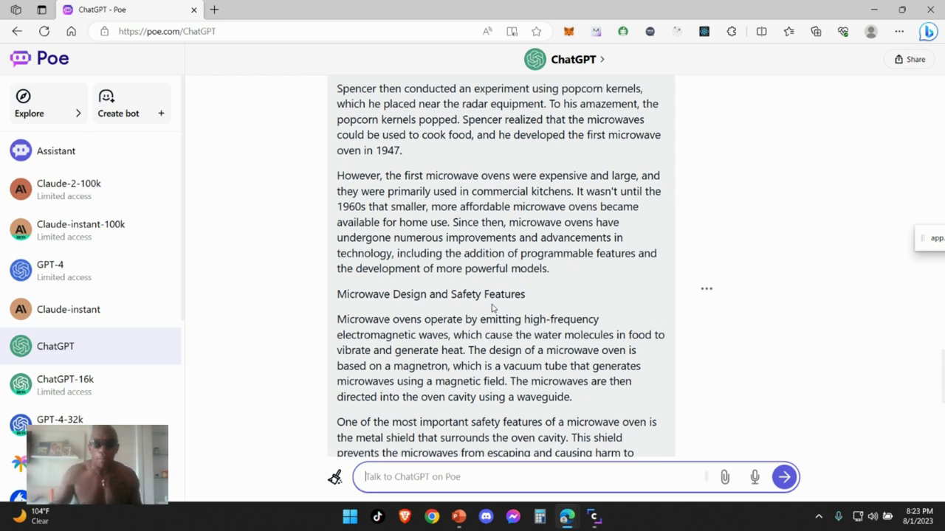
# Step: Scroll on to 'Different Heating Features of a Microwave', covering defrost, reheat, cook and convection
pyautogui.scroll(-2, 493, 309)
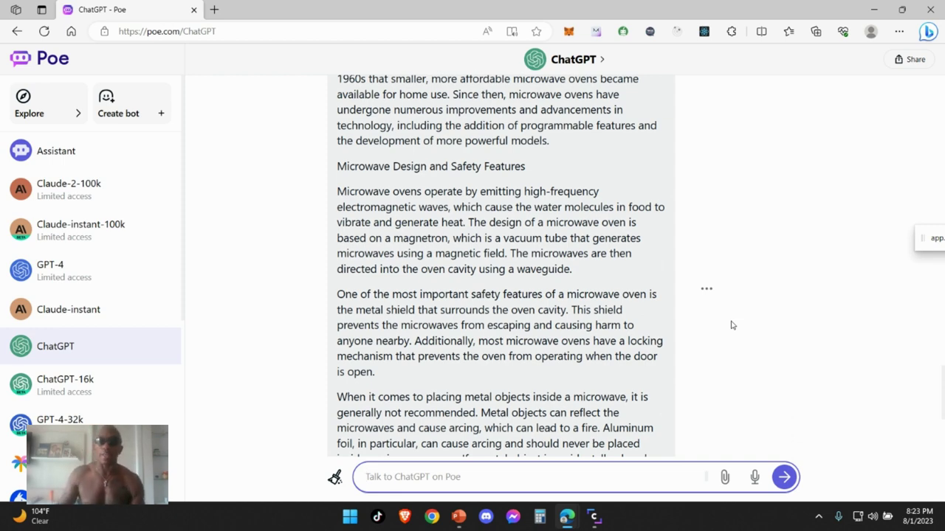
pyautogui.scroll(-2, 537, 318)
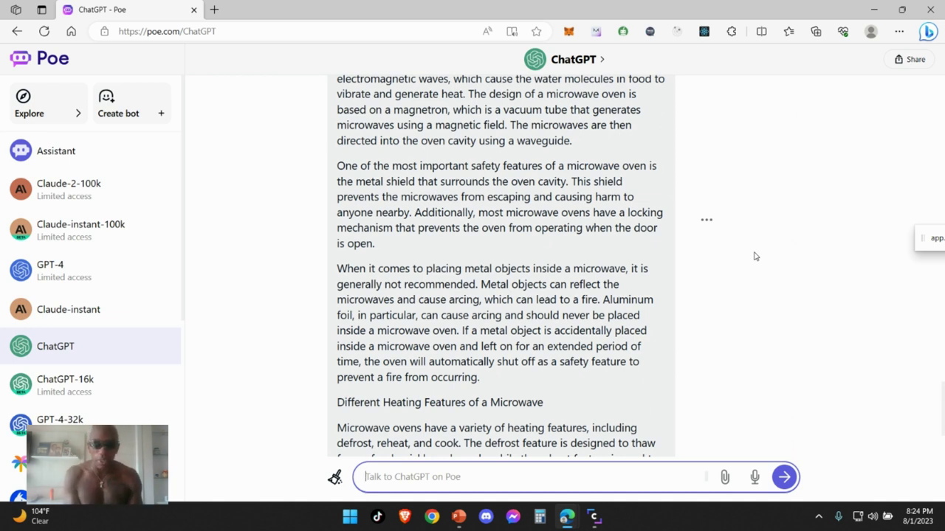
pyautogui.scroll(-2, 735, 250)
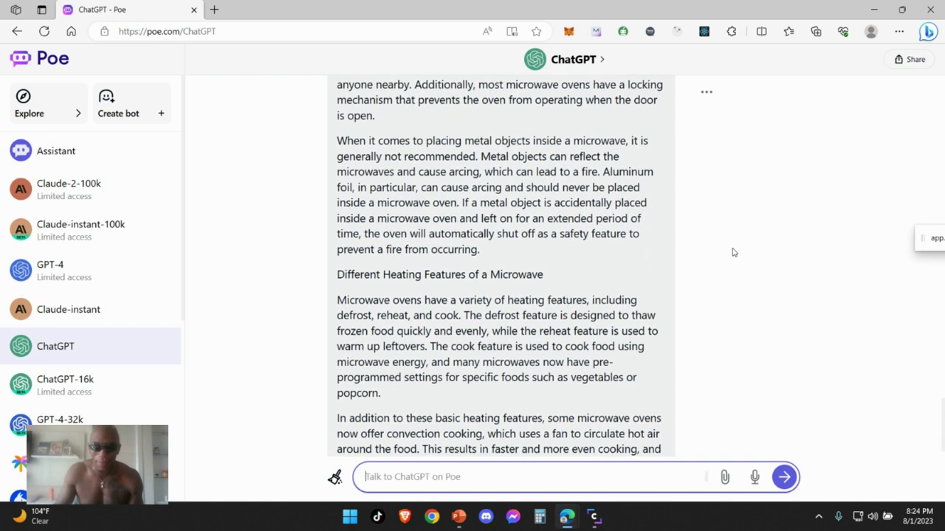
# Step: Scroll to 'Is the Microwave Still a Good Purchase Today?' comparing microwaves with air fryers
pyautogui.scroll(-2, 734, 251)
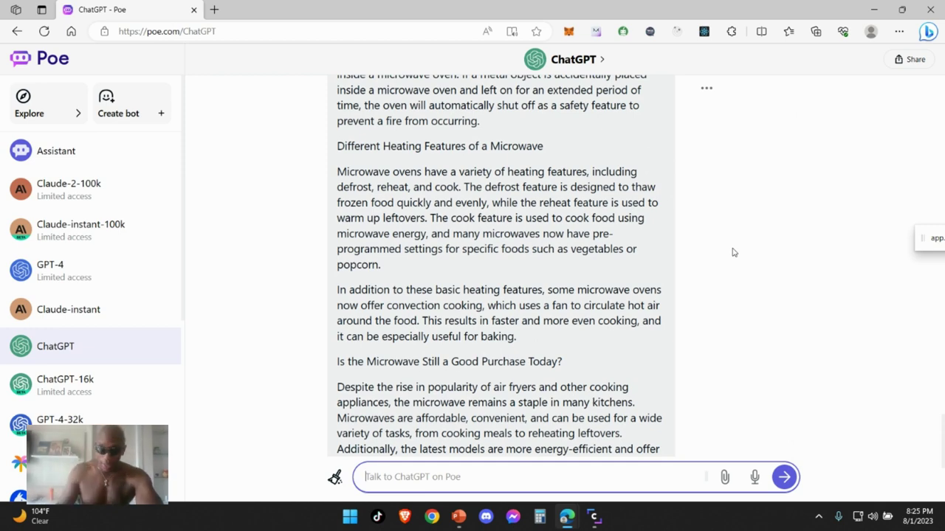
# Step: Scroll to the reply's final 'In conclusion' paragraph about the microwave as a household appliance
pyautogui.scroll(-2, 728, 252)
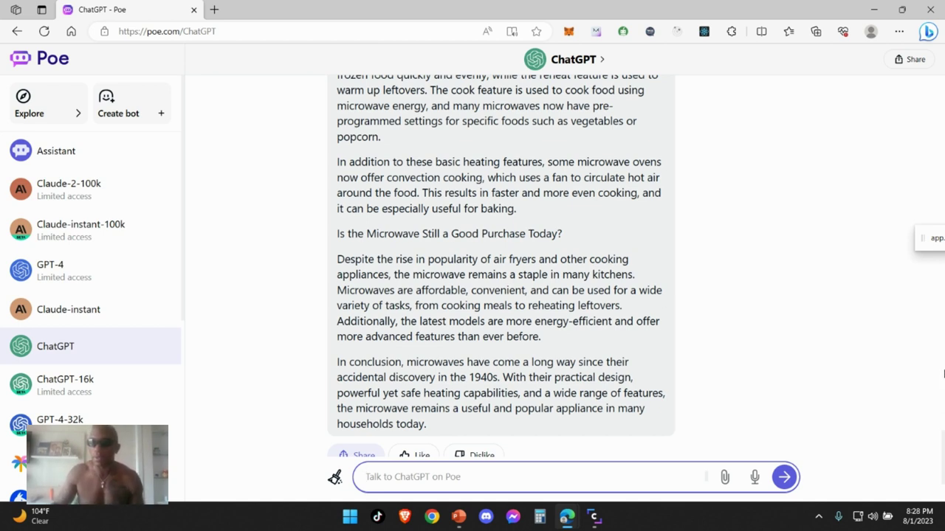
pyautogui.moveTo(934, 238); pyautogui.dragTo(425, 262)
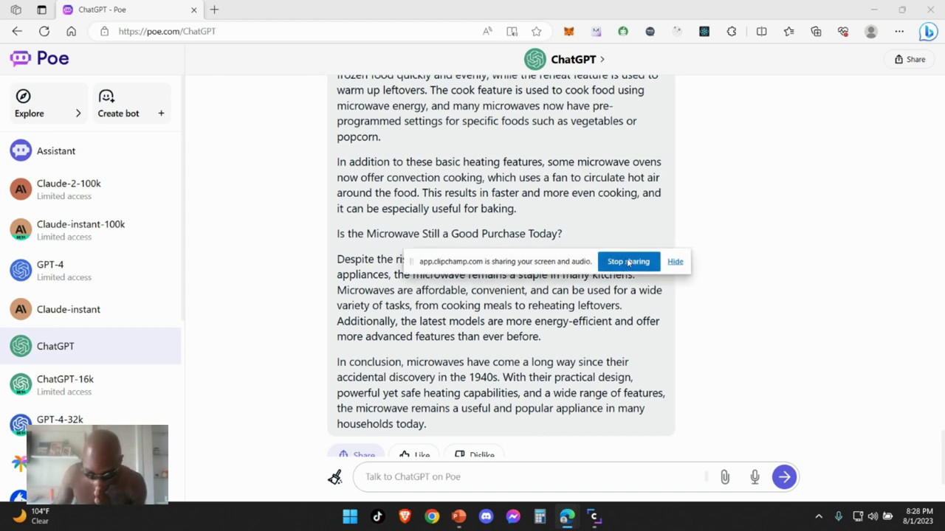